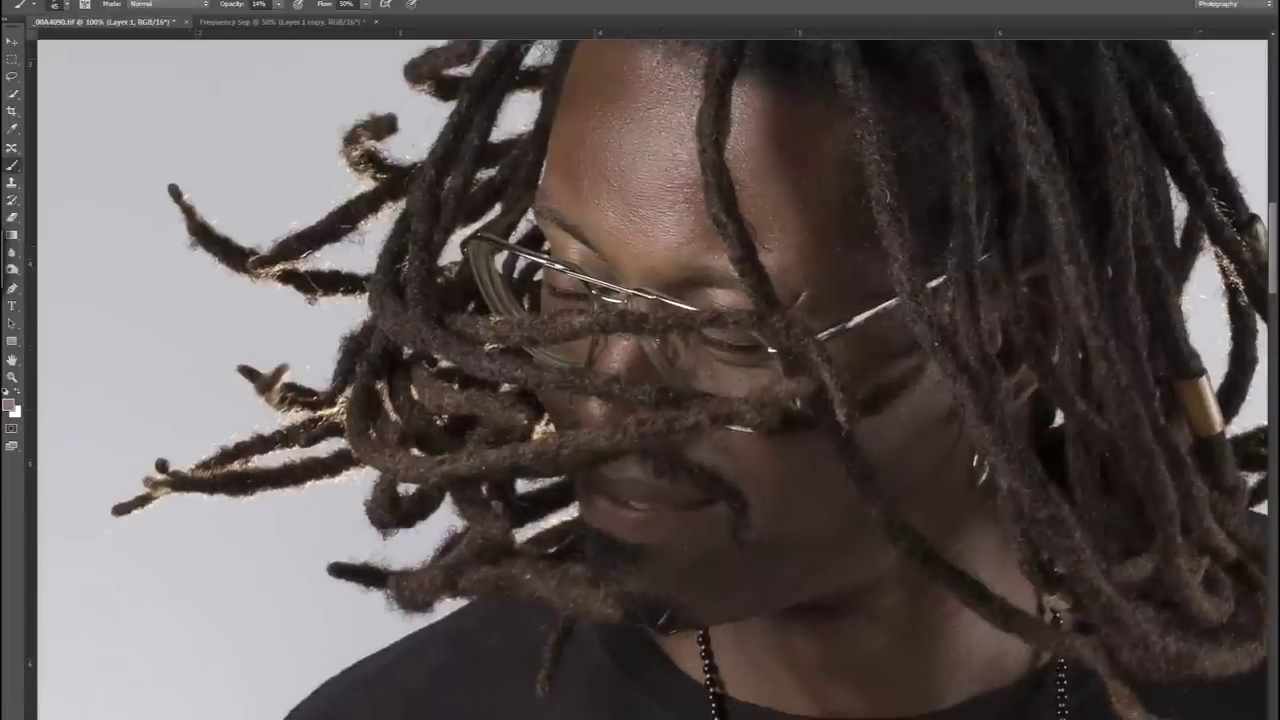
Bring back the hidden side panels and look over the portrait.
{"action": "key", "text": "Tab"}
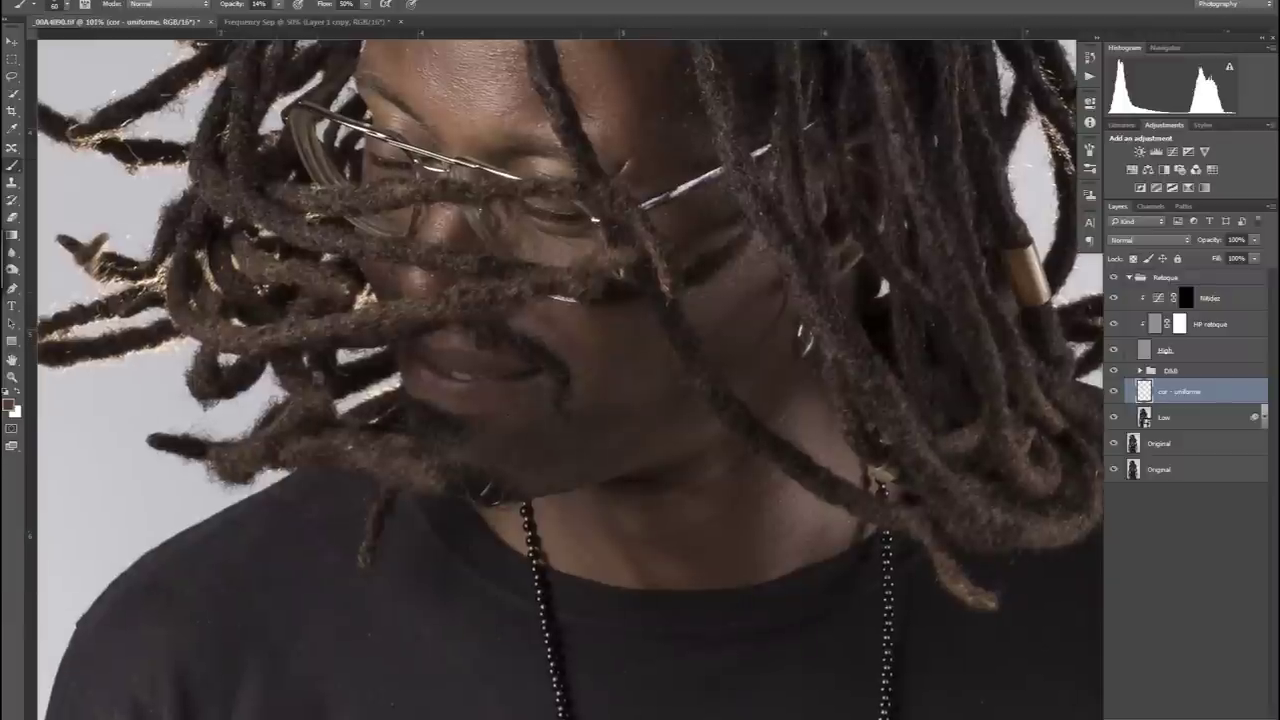
{"action": "scroll", "coordinate": [770, 285], "scroll_direction": "down", "scroll_amount": 2}
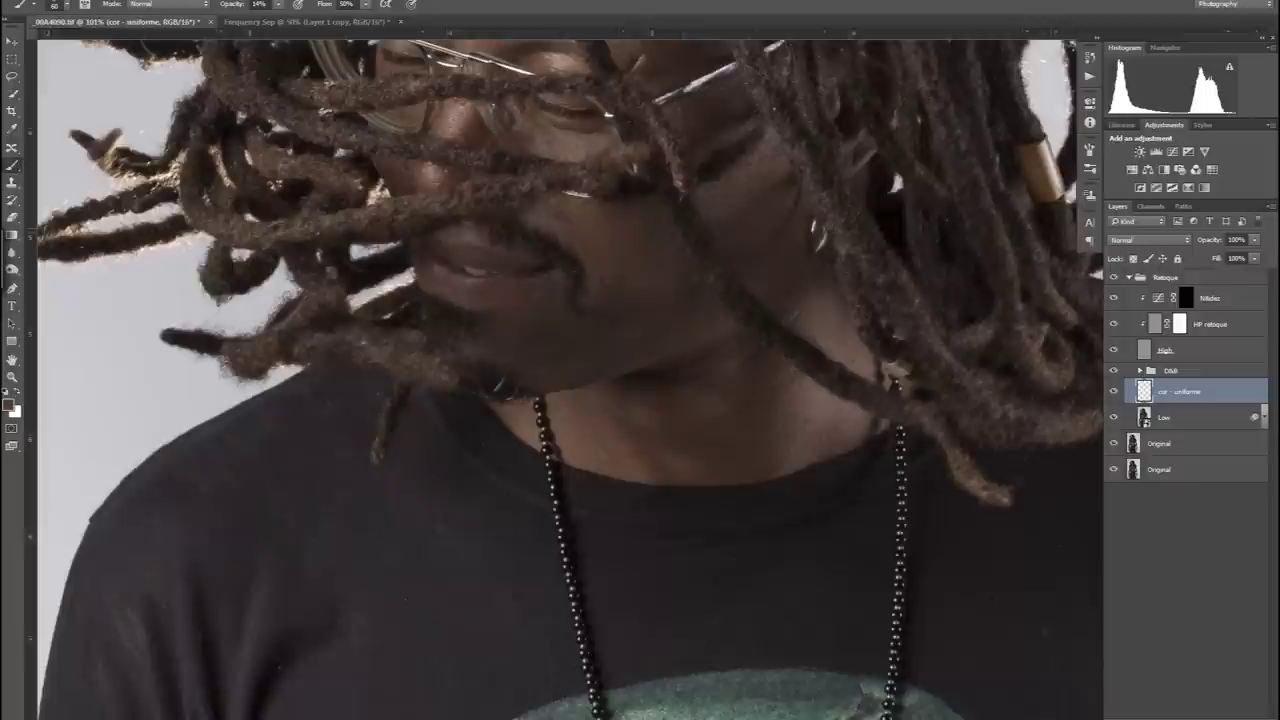
{"action": "scroll", "coordinate": [570, 375], "scroll_direction": "up", "scroll_amount": 5}
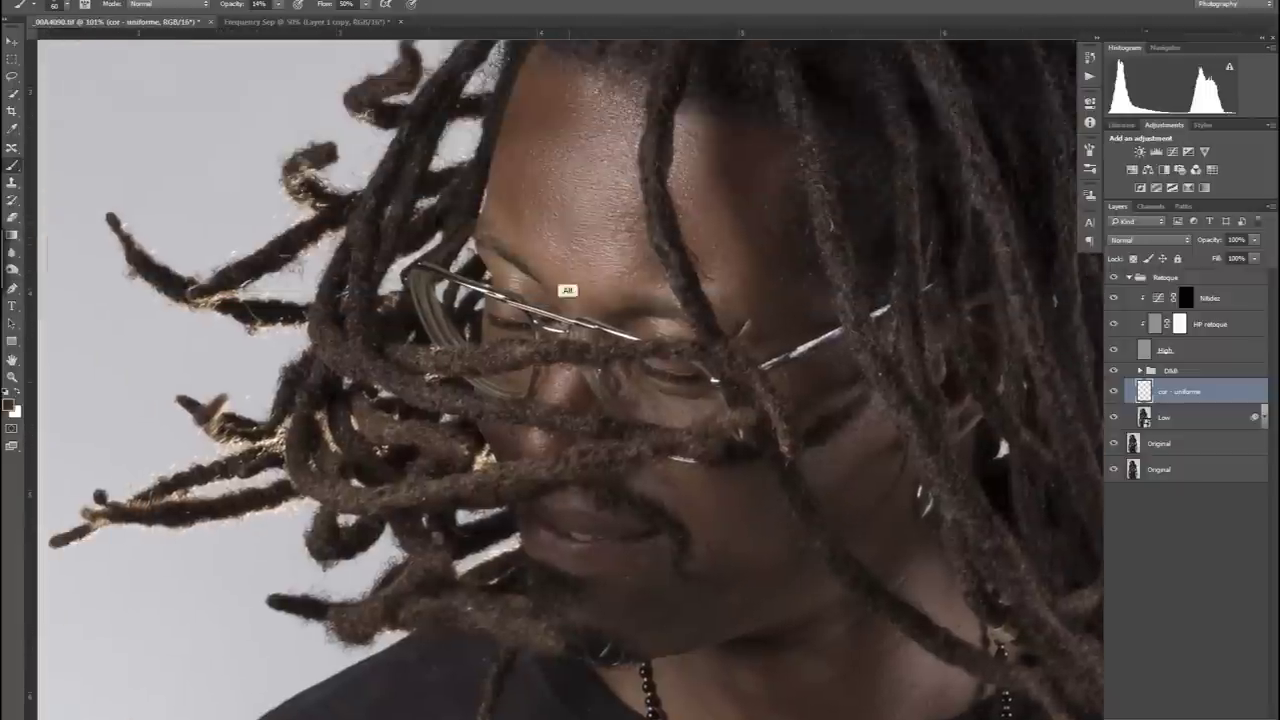
{"action": "scroll", "coordinate": [598, 218], "scroll_direction": "down", "scroll_amount": 5}
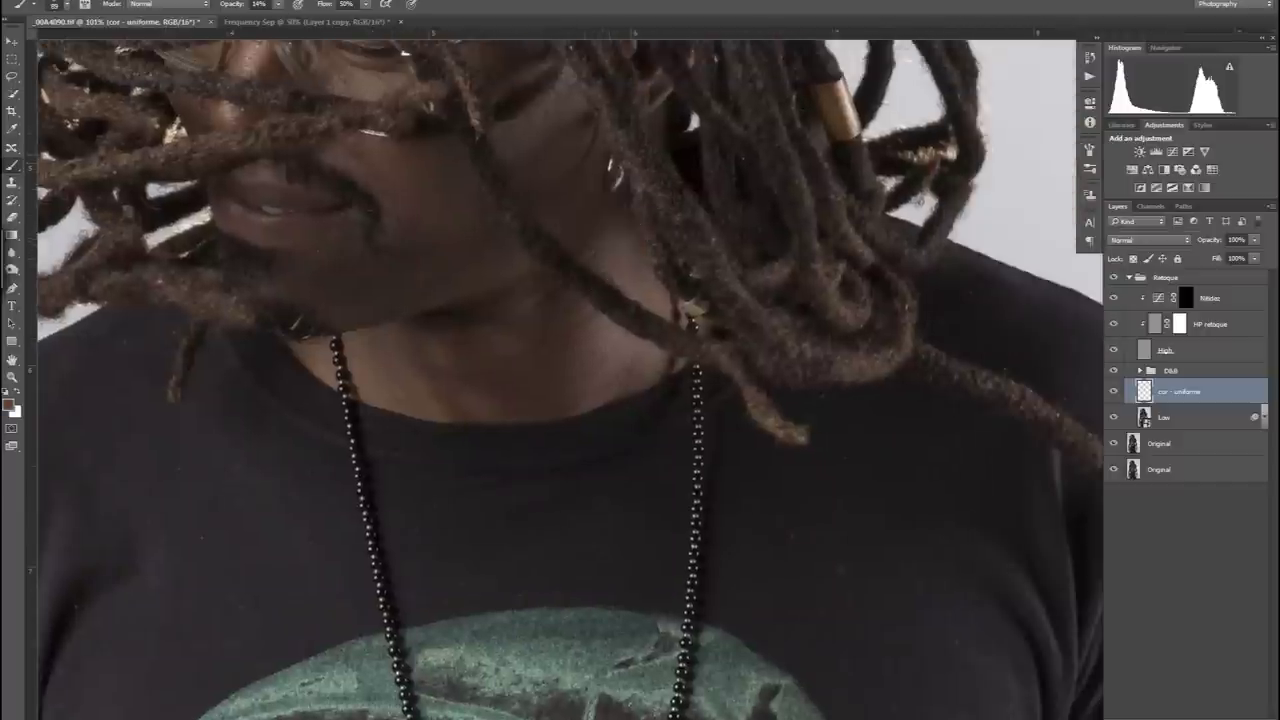
{"action": "scroll", "coordinate": [570, 375], "scroll_direction": "up", "scroll_amount": 5}
{"action": "scroll", "coordinate": [570, 375], "scroll_direction": "down", "scroll_amount": 10}
{"action": "scroll", "coordinate": [570, 375], "scroll_direction": "up", "scroll_amount": 2}
{"action": "scroll", "coordinate": [400, 268], "scroll_direction": "down", "scroll_amount": 5}
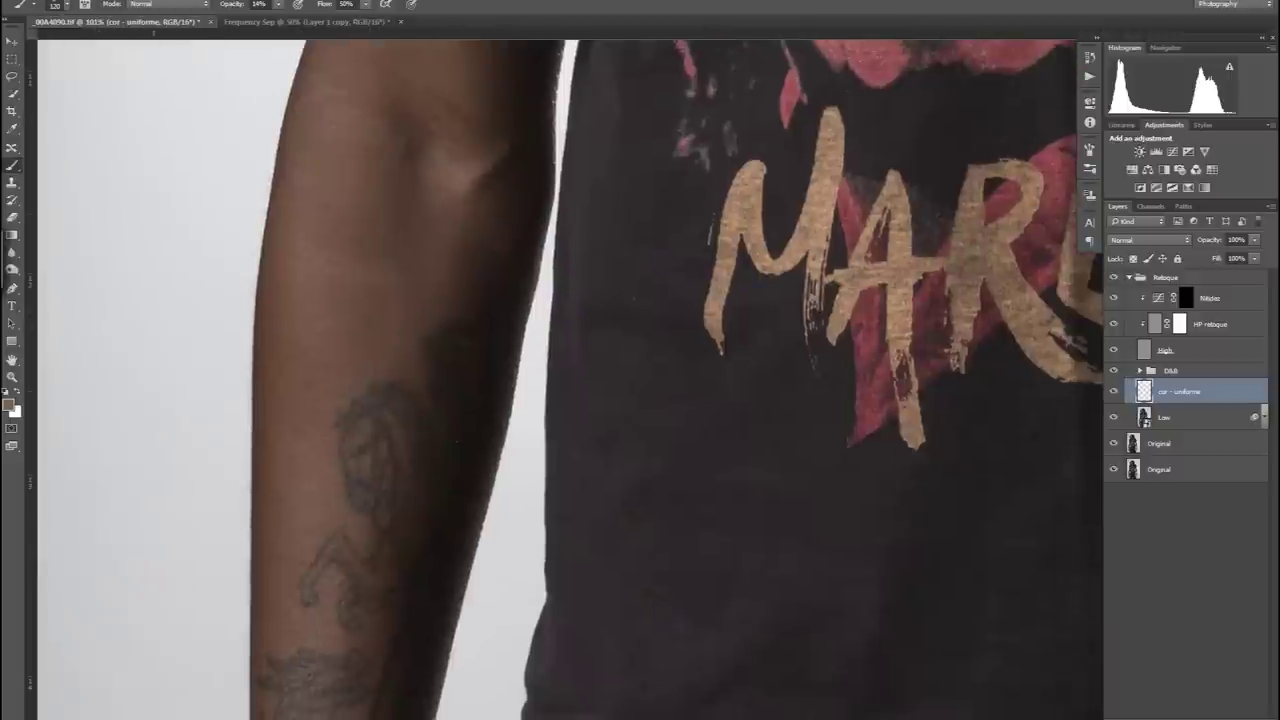
{"action": "scroll", "coordinate": [380, 243], "scroll_direction": "down", "scroll_amount": 5}
{"action": "scroll", "coordinate": [385, 240], "scroll_direction": "down", "scroll_amount": 3}
{"action": "scroll", "coordinate": [657, 257], "scroll_direction": "right", "scroll_amount": 5}
{"action": "scroll", "coordinate": [657, 257], "scroll_direction": "right", "scroll_amount": 5}
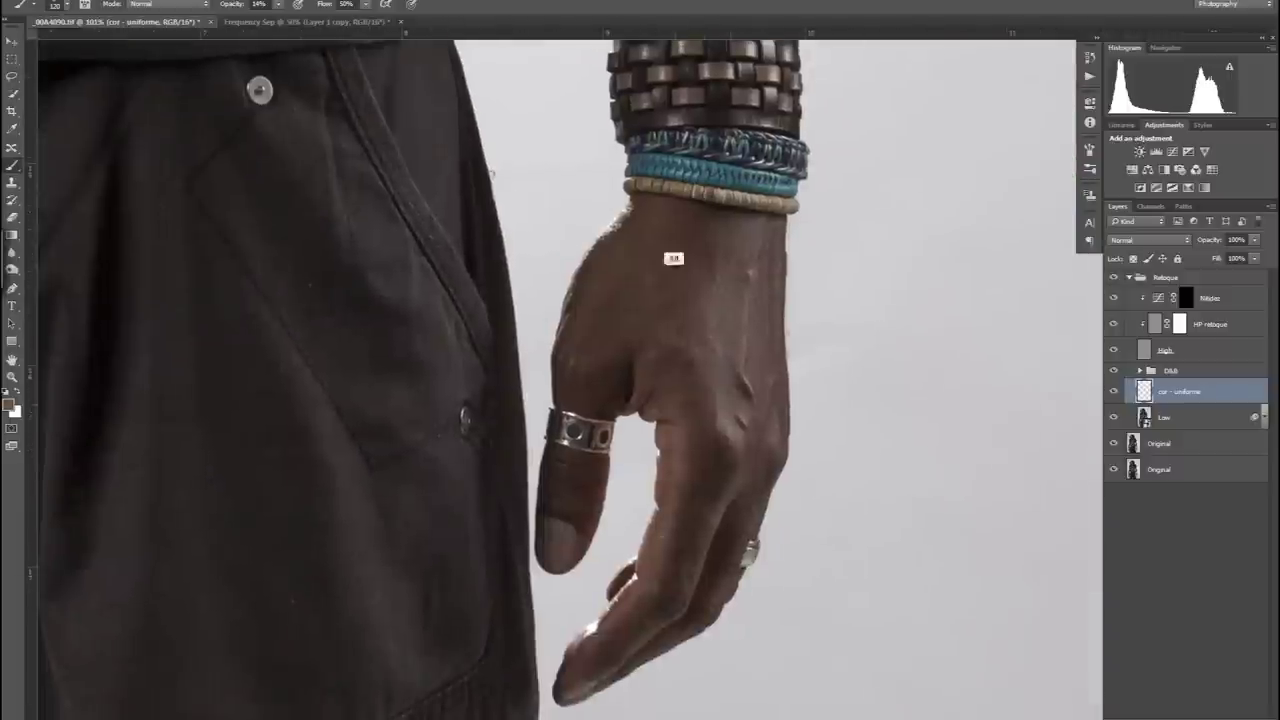
Zoom out to the shirt and forearm and add Soft Light Layer 1 above cor - uniforme.
{"action": "key", "text": "ctrl+minus"}
{"action": "scroll", "coordinate": [570, 375], "scroll_direction": "up", "scroll_amount": 2}
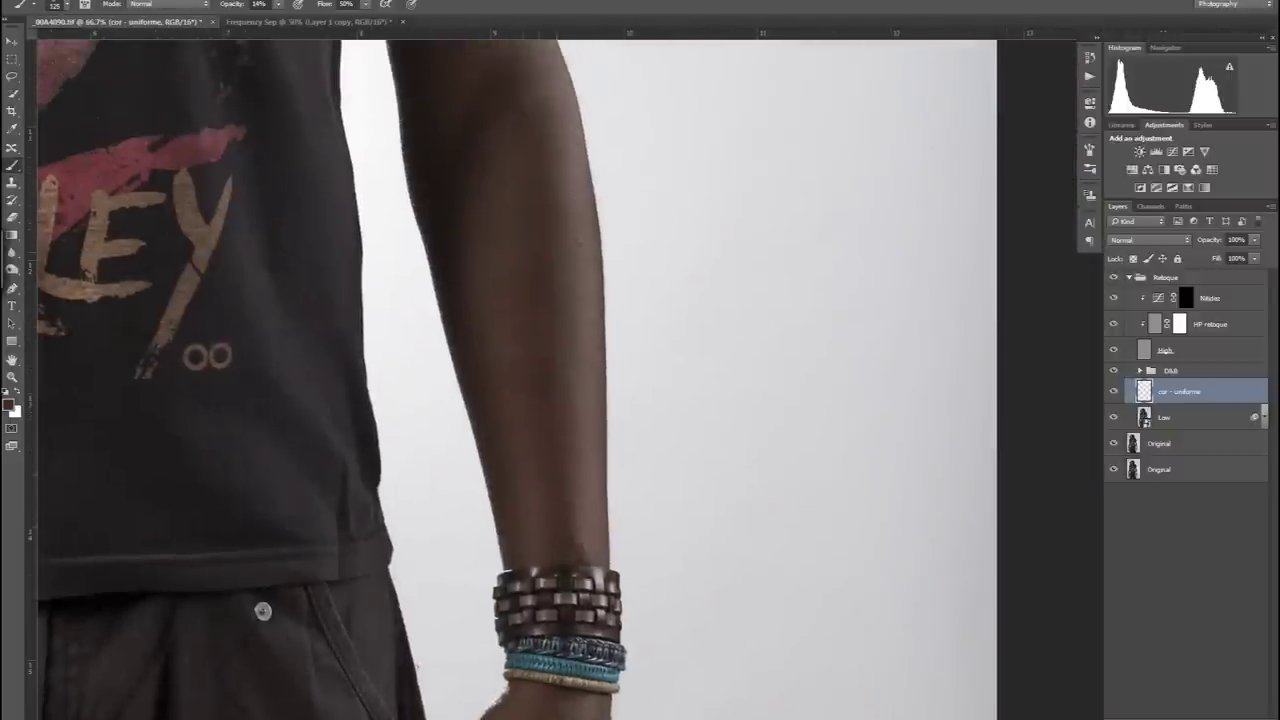
{"action": "scroll", "coordinate": [262, 611], "scroll_direction": "up", "scroll_amount": 5}
{"action": "scroll", "coordinate": [262, 611], "scroll_direction": "left", "scroll_amount": 2}
{"action": "key", "text": "ctrl+shift+n"}
{"action": "key", "text": "Return"}
Set the brush to 7% opacity and make white the painting colour.
{"action": "key", "text": "7"}
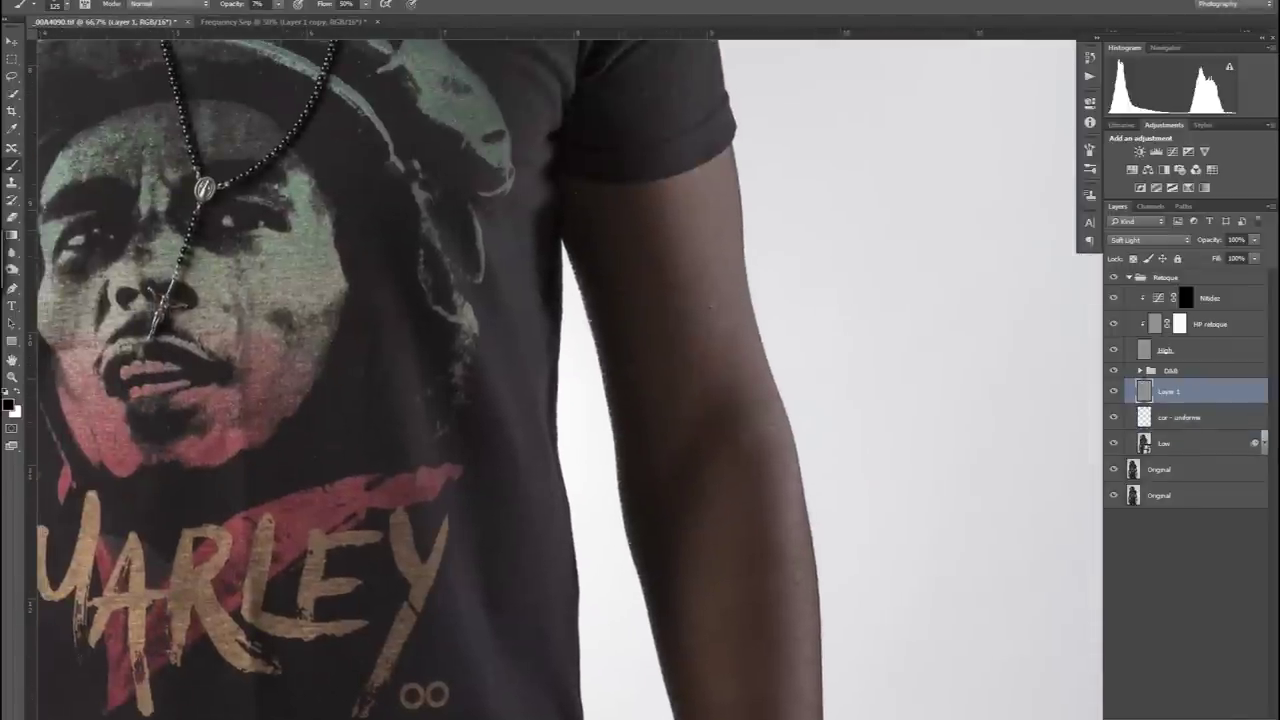
{"action": "scroll", "coordinate": [625, 274], "scroll_direction": "down", "scroll_amount": 3}
{"action": "key", "text": "x"}
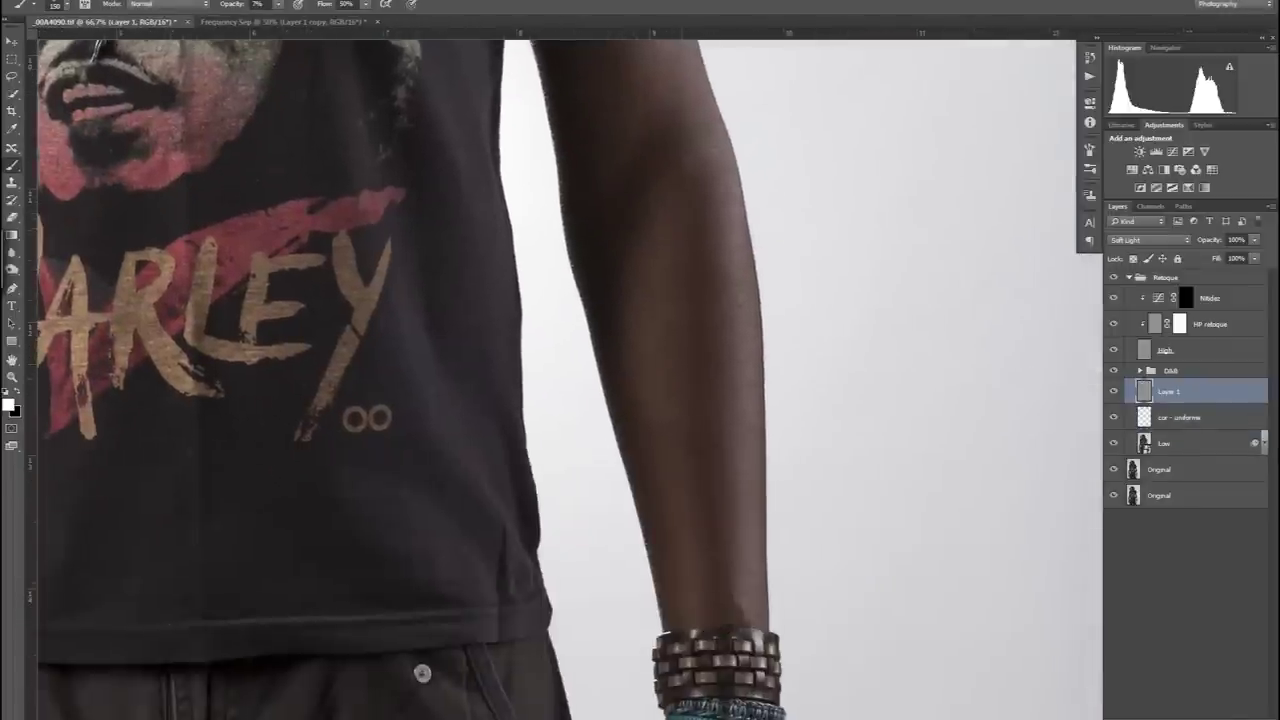
Pan over the head, hair, shirt, necklace, face and chest.
{"action": "scroll", "coordinate": [570, 380], "scroll_direction": "down", "scroll_amount": 5}
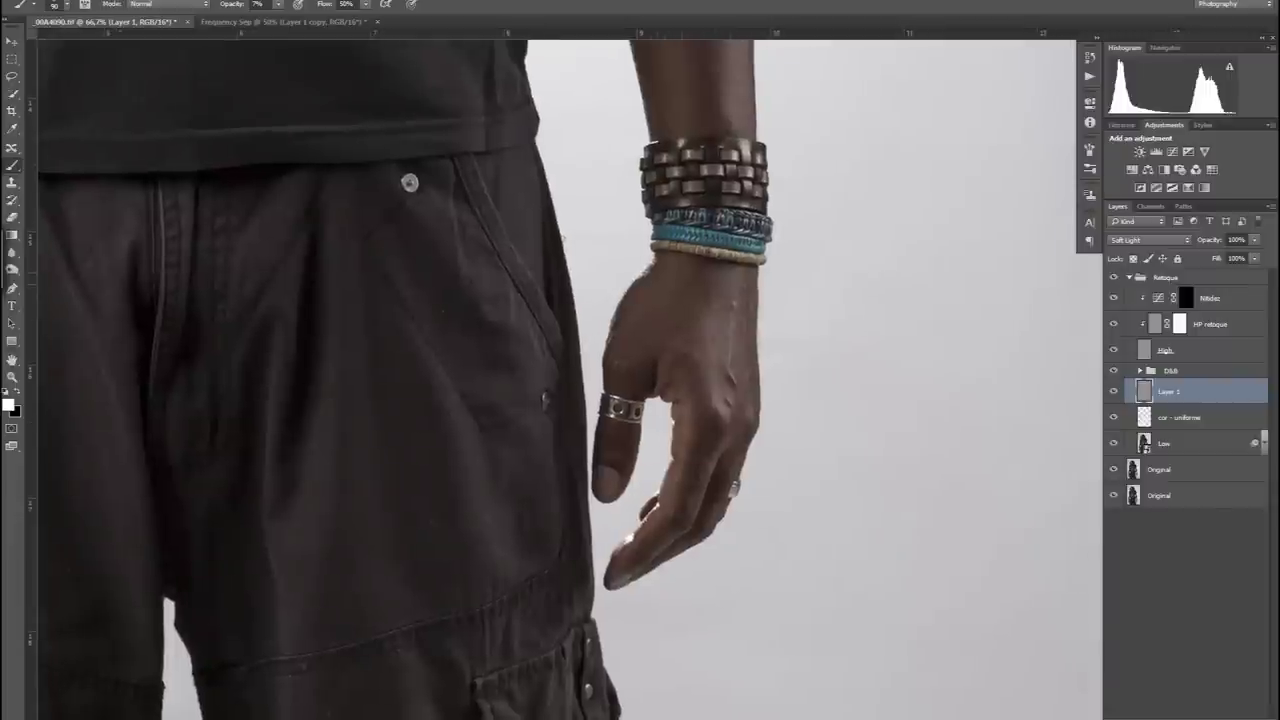
{"action": "scroll", "coordinate": [570, 380], "scroll_direction": "up", "scroll_amount": 3}
{"action": "scroll", "coordinate": [570, 380], "scroll_direction": "up", "scroll_amount": 1}
{"action": "scroll", "coordinate": [560, 380], "scroll_direction": "up", "scroll_amount": 5}
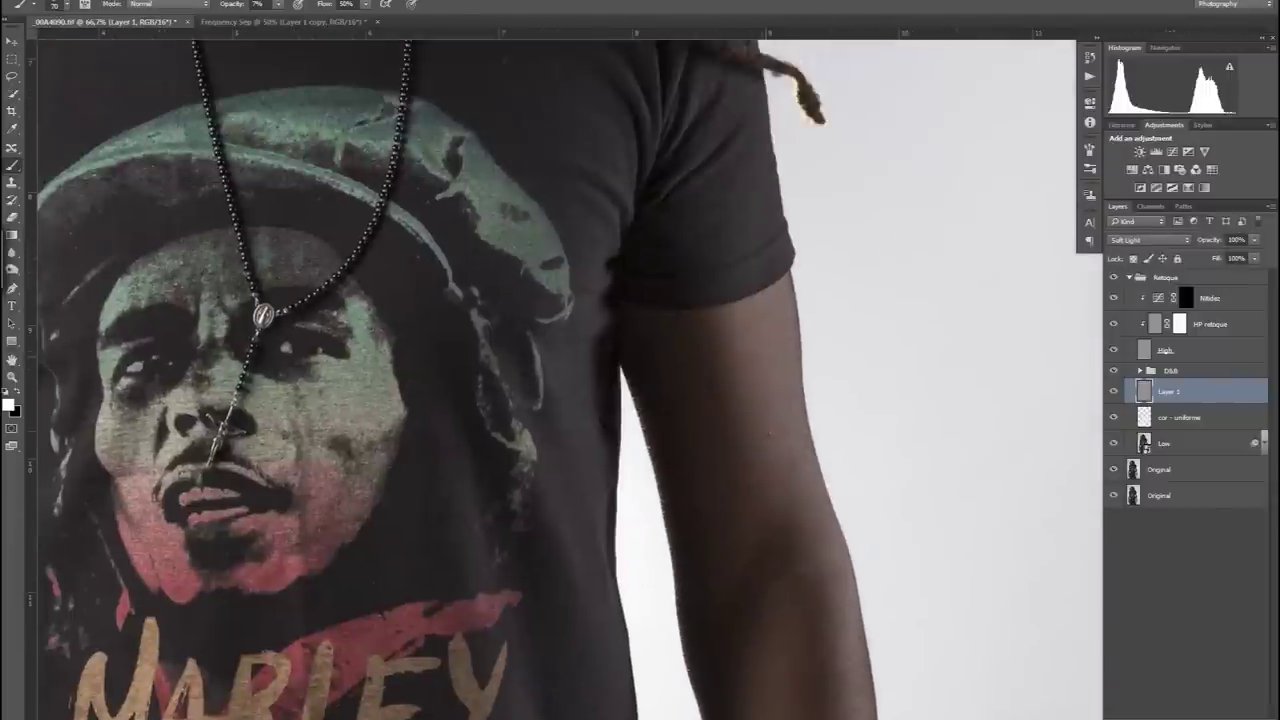
{"action": "scroll", "coordinate": [560, 380], "scroll_direction": "down", "scroll_amount": 2}
{"action": "scroll", "coordinate": [765, 372], "scroll_direction": "left", "scroll_amount": 5}
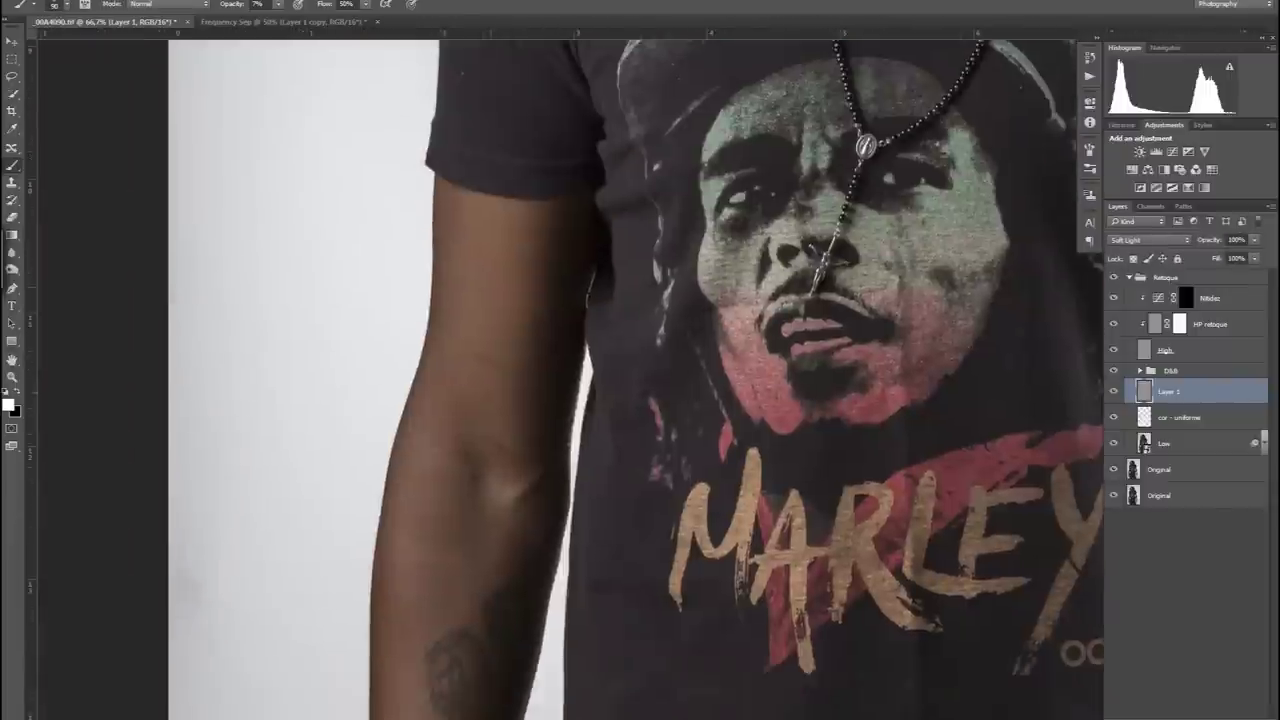
{"action": "scroll", "coordinate": [765, 372], "scroll_direction": "down", "scroll_amount": 1}
{"action": "scroll", "coordinate": [765, 372], "scroll_direction": "down", "scroll_amount": 2}
{"action": "scroll", "coordinate": [500, 400], "scroll_direction": "up", "scroll_amount": 2}
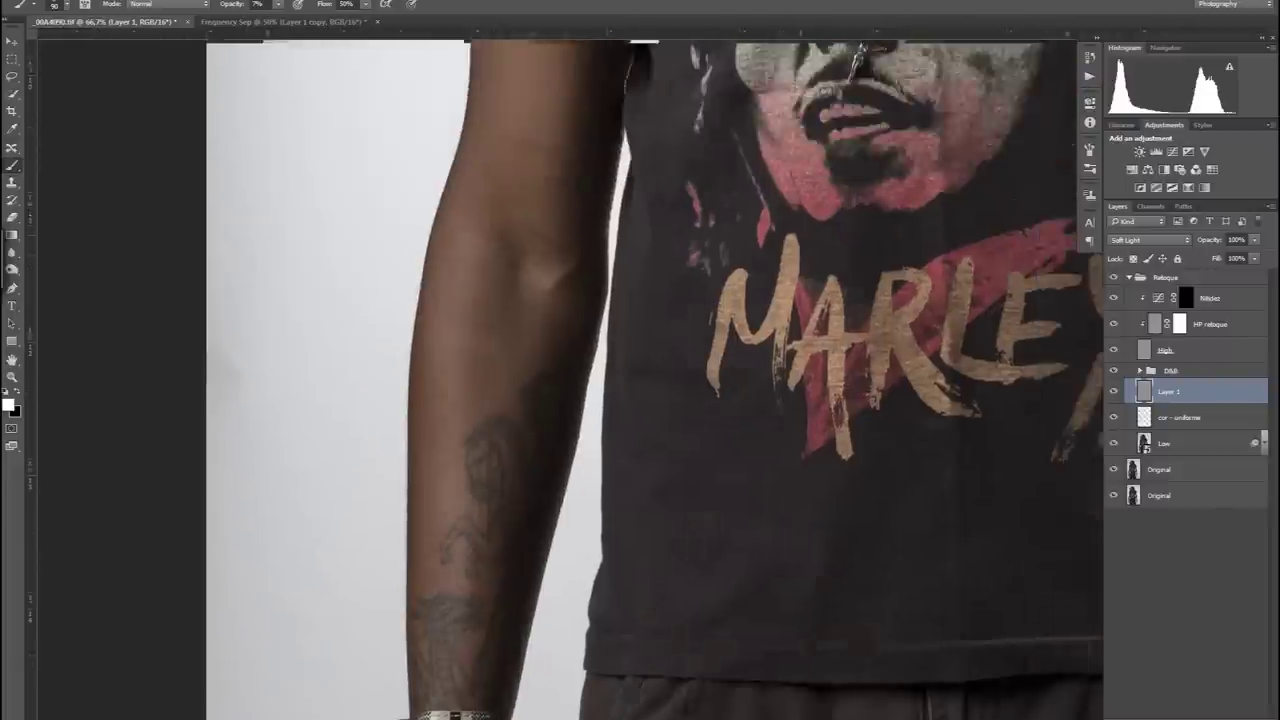
{"action": "scroll", "coordinate": [500, 400], "scroll_direction": "down", "scroll_amount": 8}
{"action": "scroll", "coordinate": [690, 380], "scroll_direction": "up", "scroll_amount": 6}
{"action": "scroll", "coordinate": [690, 380], "scroll_direction": "up", "scroll_amount": 6}
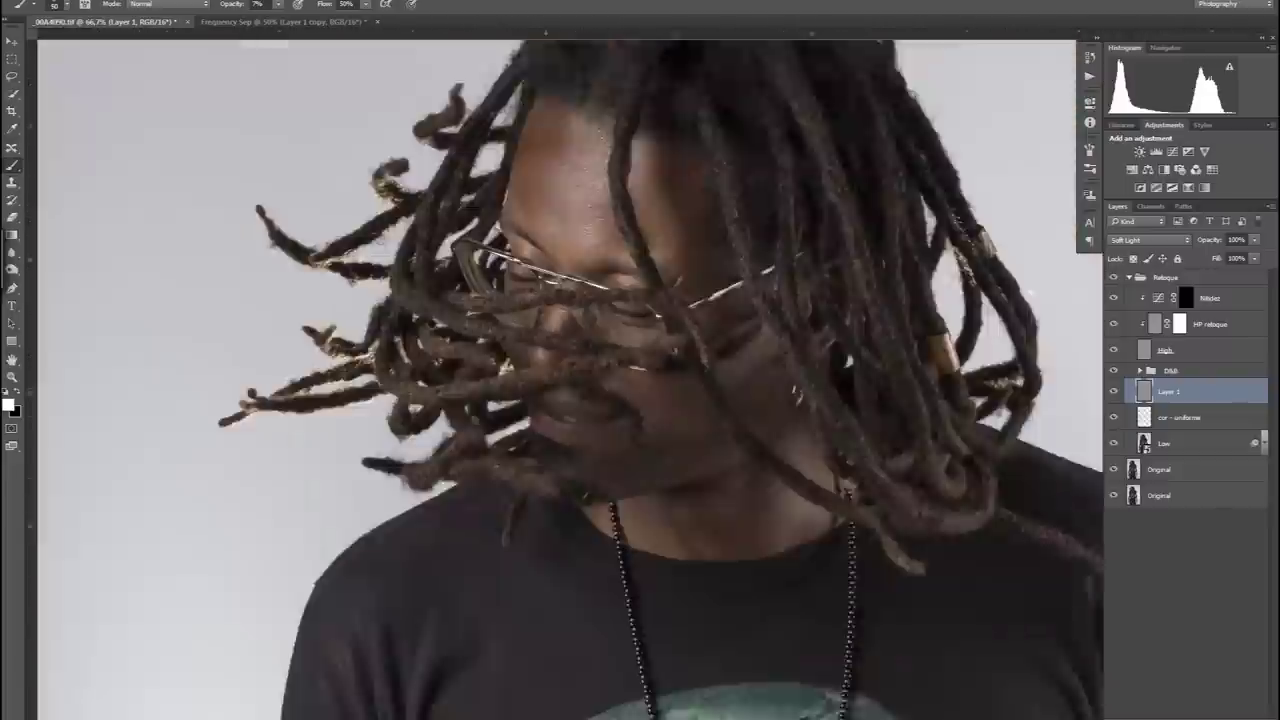
{"action": "scroll", "coordinate": [690, 380], "scroll_direction": "down", "scroll_amount": 3}
{"action": "scroll", "coordinate": [680, 180], "scroll_direction": "up", "scroll_amount": 3}
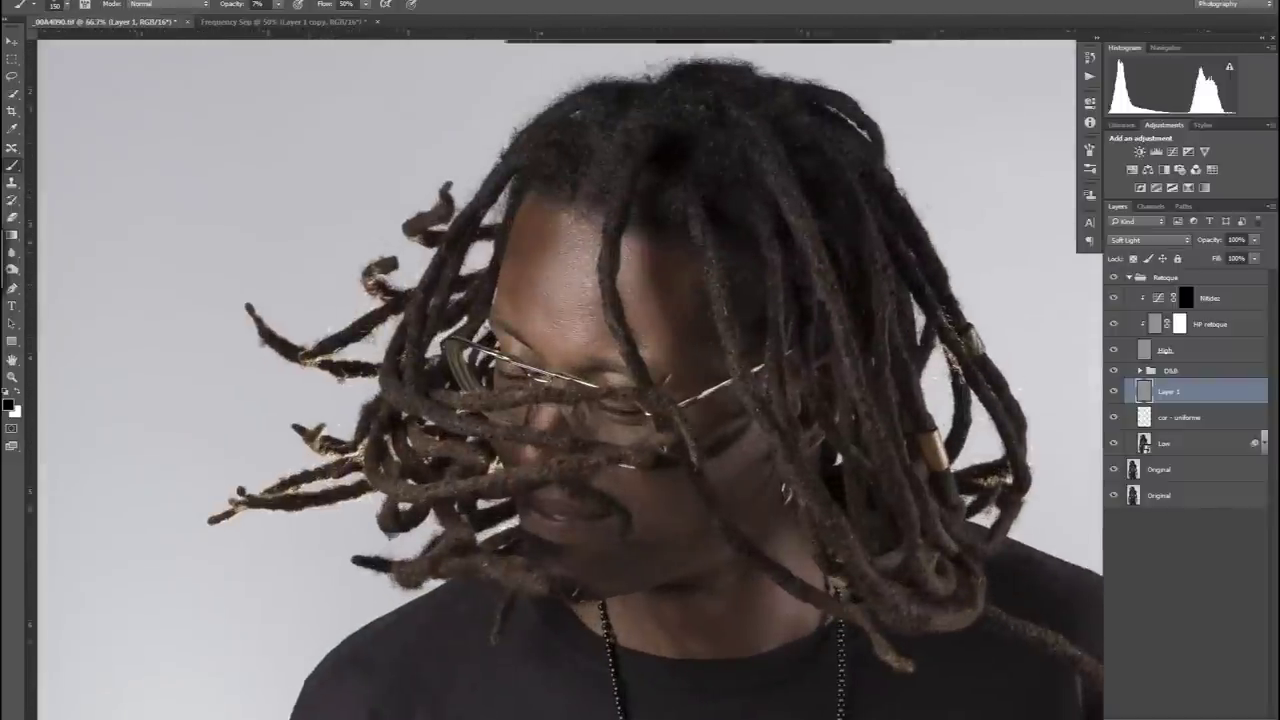
{"action": "scroll", "coordinate": [655, 380], "scroll_direction": "down", "scroll_amount": 2}
{"action": "scroll", "coordinate": [570, 380], "scroll_direction": "up", "scroll_amount": 3}
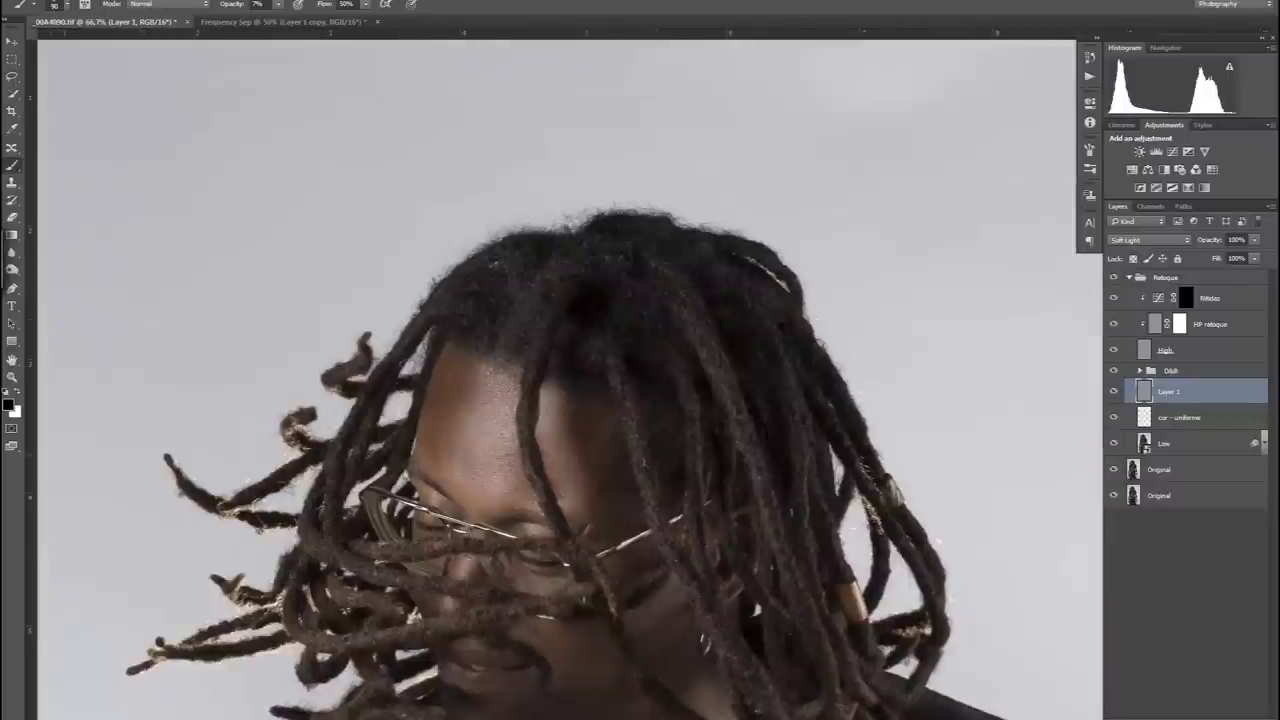
{"action": "left_click_drag", "start_coordinate": [570, 400], "coordinate": [637, 340]}
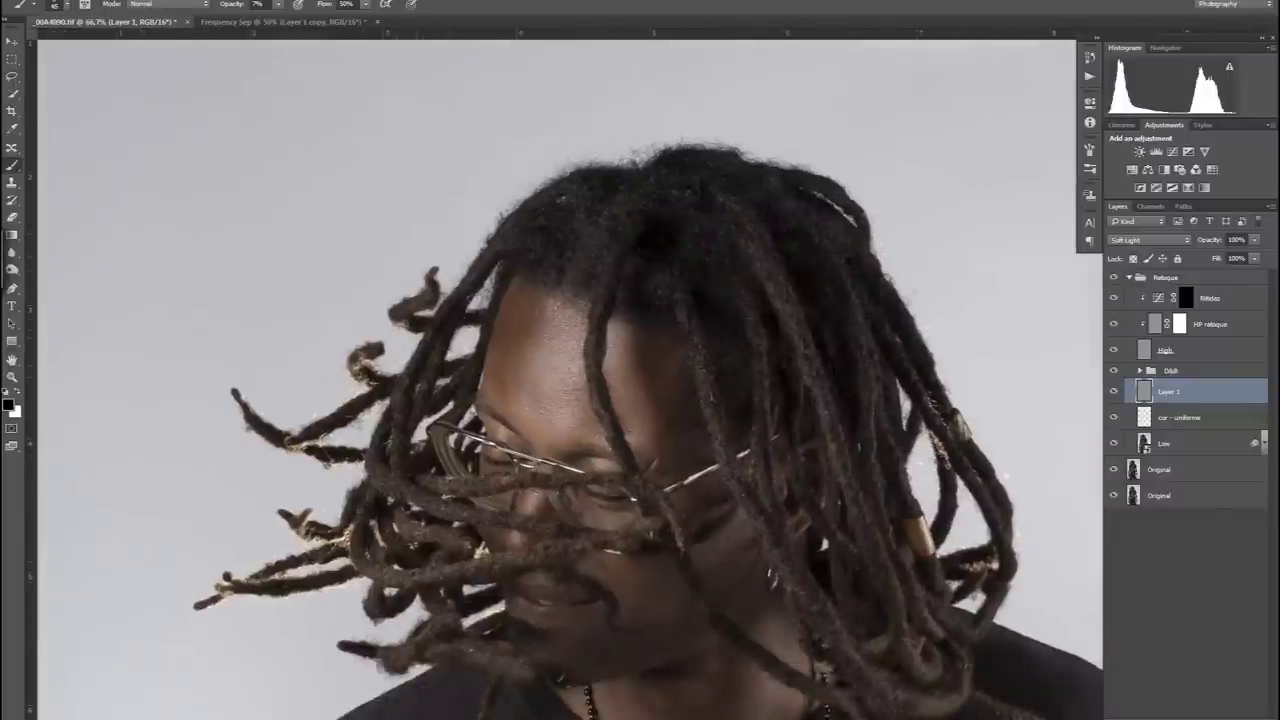
{"action": "left_click_drag", "start_coordinate": [640, 460], "coordinate": [562, 290]}
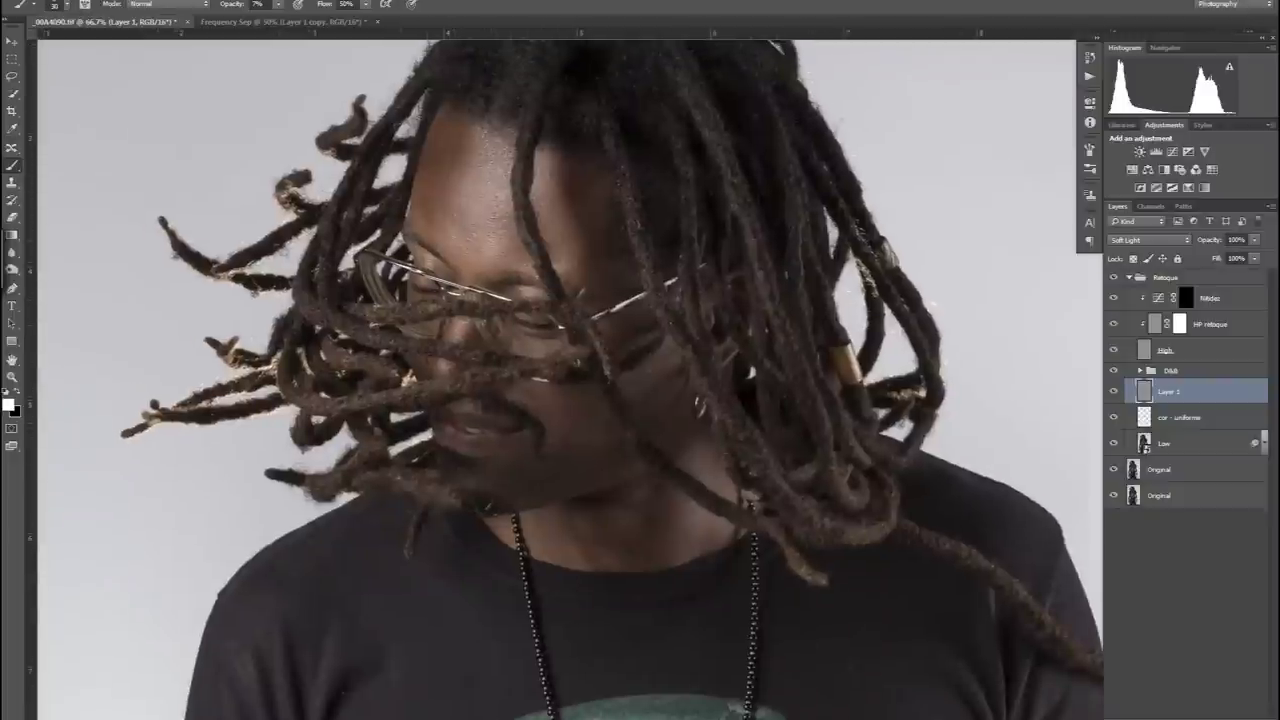
{"action": "left_click_drag", "start_coordinate": [600, 400], "coordinate": [631, 300]}
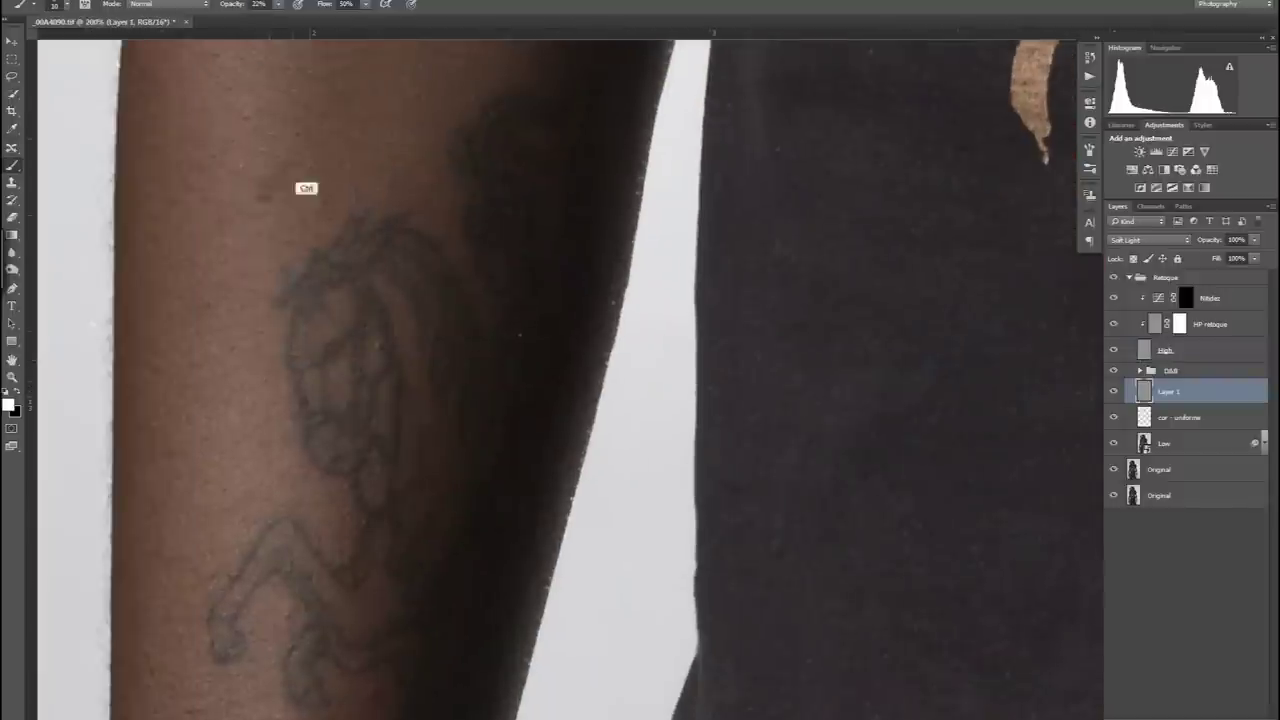
Lower brush flow to 24% and work along the arm tattoo toward the wristwatch.
{"action": "key", "text": "shift+2"}
{"action": "key", "text": "shift+4"}
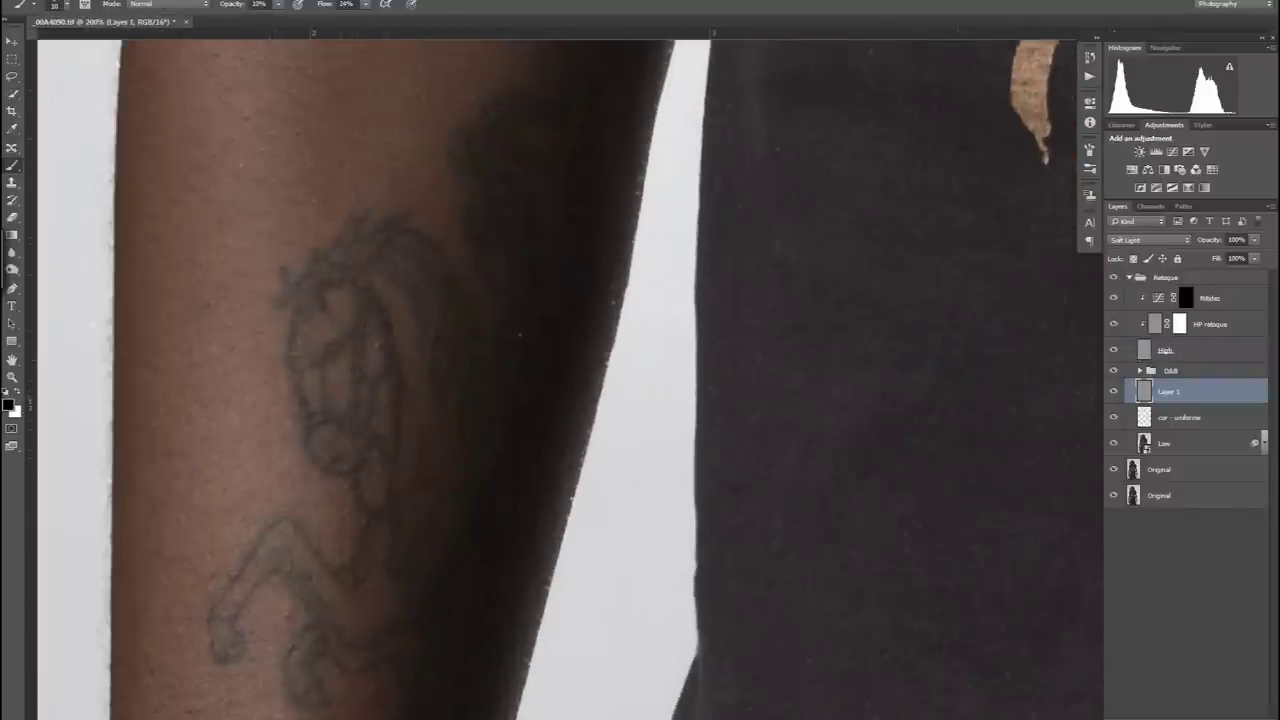
{"action": "left_click_drag", "start_coordinate": [600, 400], "coordinate": [535, 265]}
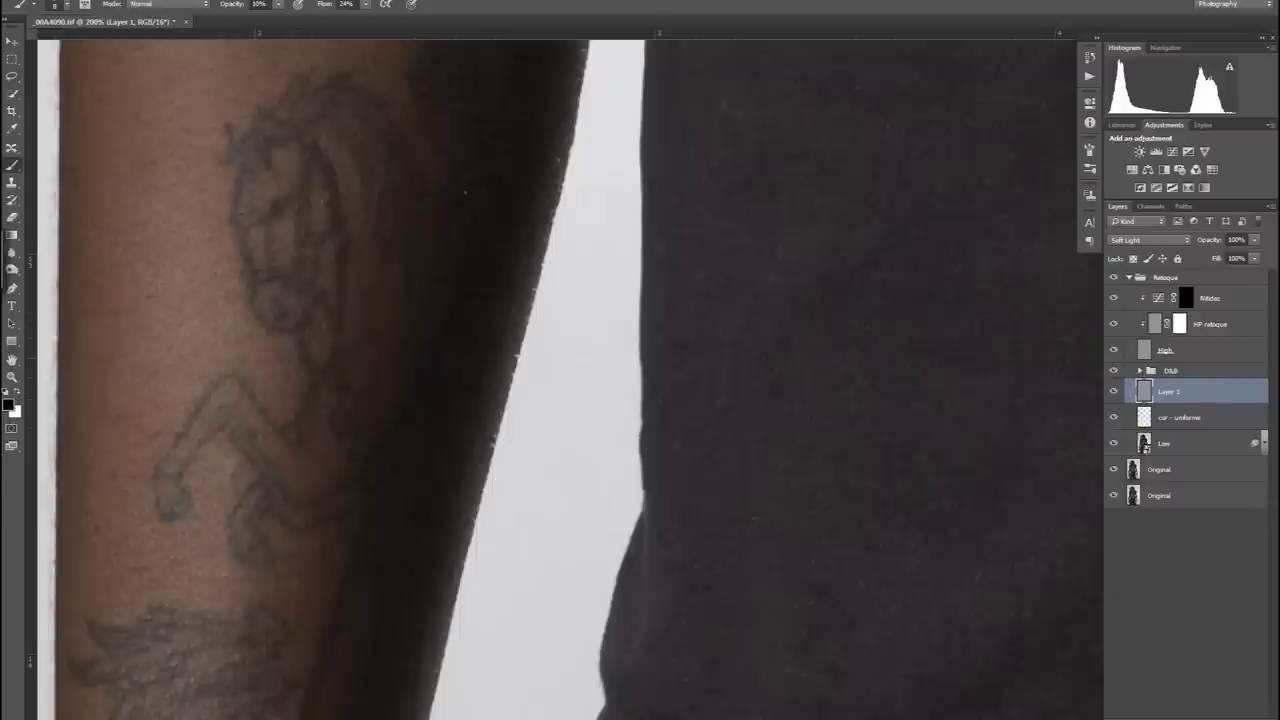
{"action": "left_click_drag", "start_coordinate": [550, 400], "coordinate": [560, 290]}
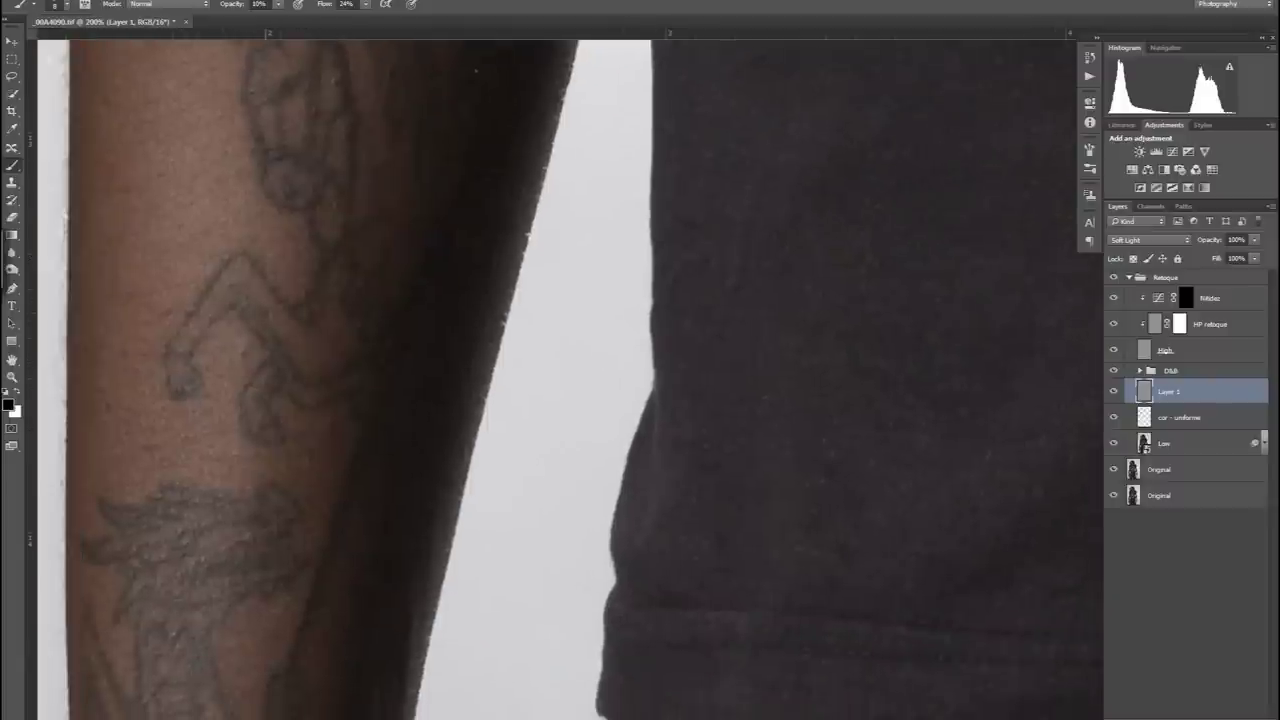
{"action": "left_click_drag", "start_coordinate": [600, 400], "coordinate": [560, 300]}
{"action": "mouse_move", "coordinate": [600, 400]}
{"action": "left_mouse_down"}
{"action": "mouse_move", "coordinate": [657, 286]}
{"action": "mouse_move", "coordinate": [680, 294]}
{"action": "left_mouse_up"}
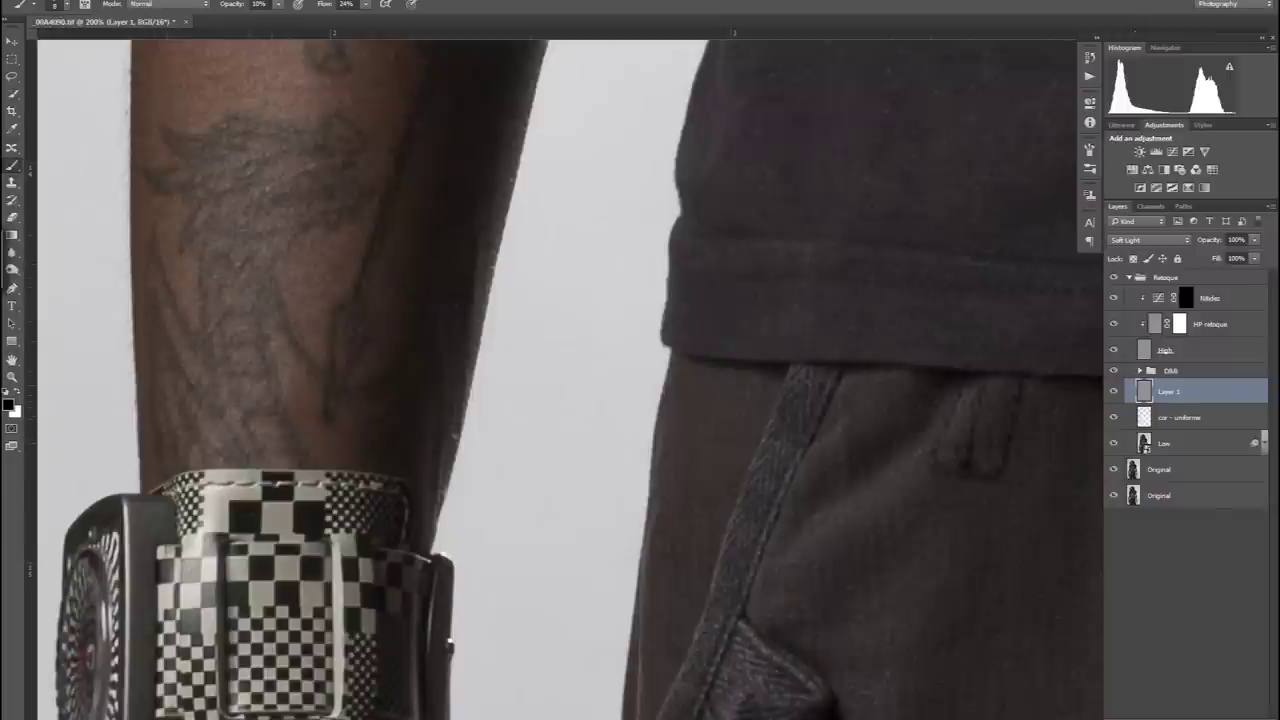
{"action": "left_click_drag", "start_coordinate": [600, 400], "coordinate": [660, 505]}
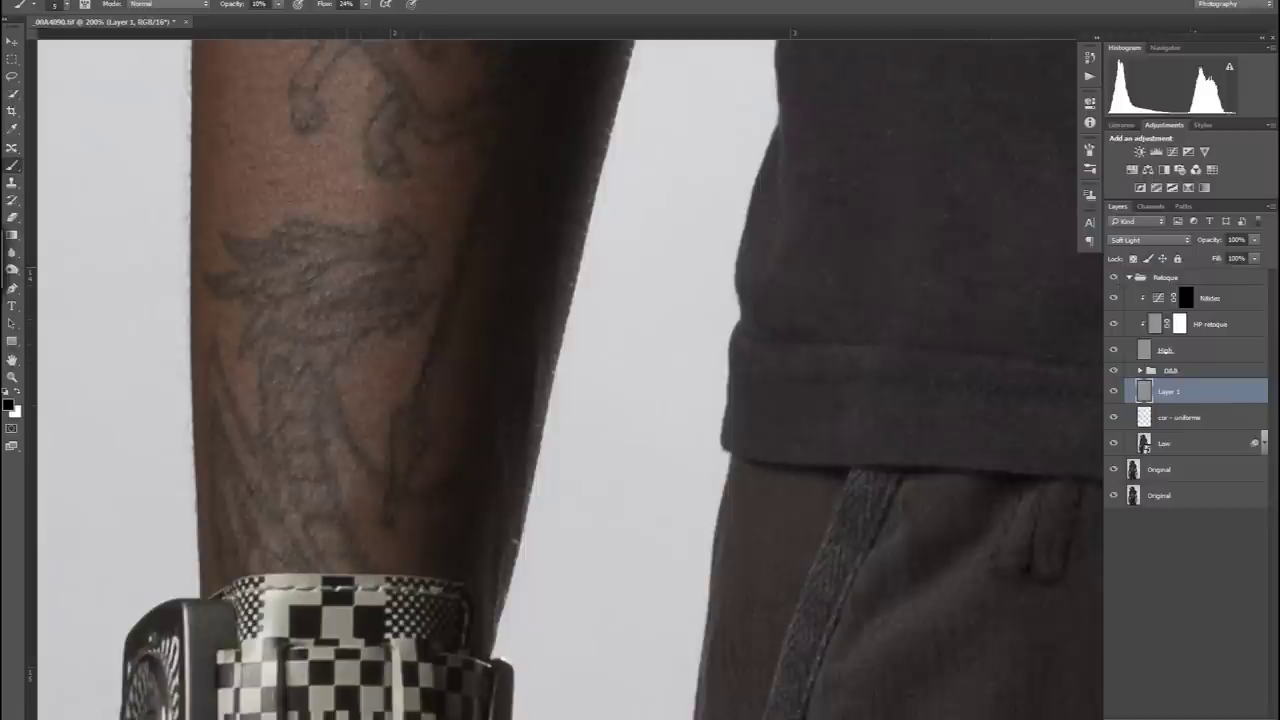
Work over the horse tattoo, shirt lettering and wrist, zooming in on the forearm tattoo.
{"action": "left_click_drag", "start_coordinate": [600, 150], "coordinate": [620, 505]}
{"action": "left_click_drag", "start_coordinate": [620, 300], "coordinate": [350, 610]}
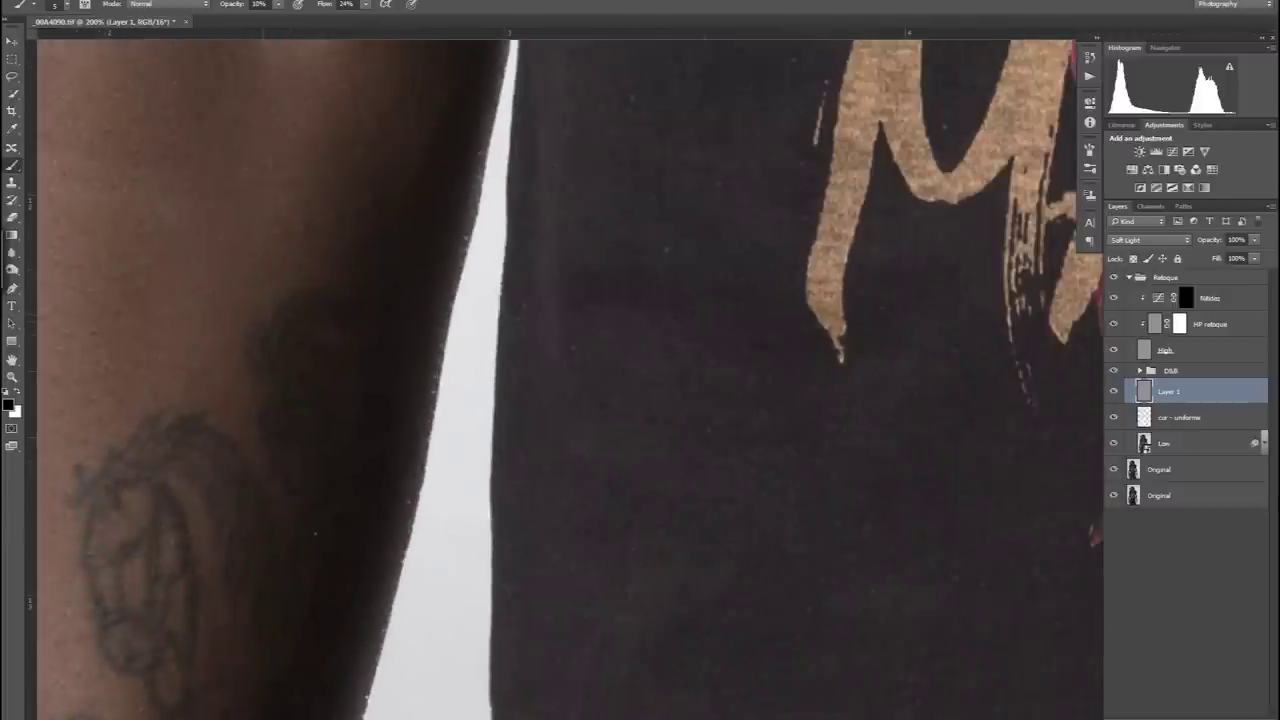
{"action": "left_click_drag", "start_coordinate": [500, 600], "coordinate": [600, 150]}
{"action": "mouse_move", "coordinate": [600, 500]}
{"action": "left_mouse_down"}
{"action": "mouse_move", "coordinate": [600, 385]}
{"action": "mouse_move", "coordinate": [540, 300]}
{"action": "left_mouse_up"}
{"action": "mouse_move", "coordinate": [600, 600]}
{"action": "left_mouse_down"}
{"action": "mouse_move", "coordinate": [645, 330]}
{"action": "mouse_move", "coordinate": [415, 470]}
{"action": "left_mouse_up"}
{"action": "key", "text": "ctrl+minus"}
{"action": "key", "text": "ctrl+minus"}
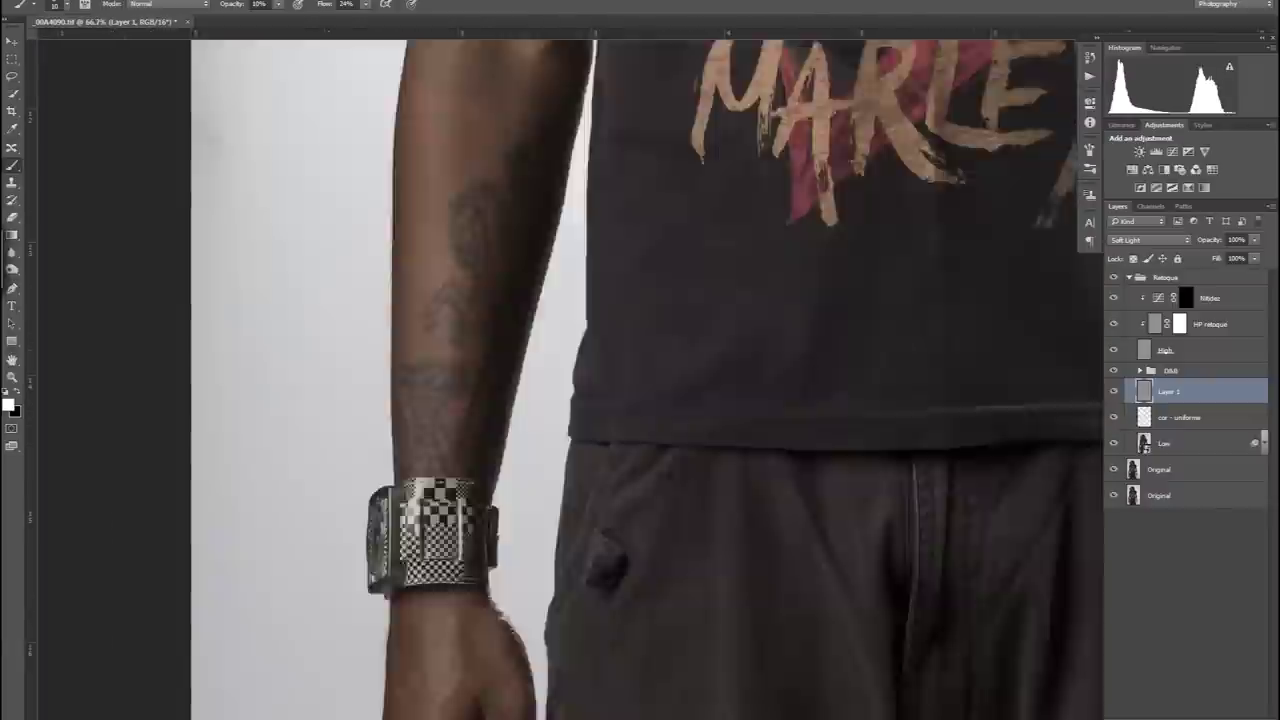
{"action": "scroll", "coordinate": [424, 177], "scroll_direction": "up", "scroll_amount": 2}
{"action": "left_click_drag", "start_coordinate": [424, 177], "coordinate": [294, 120]}
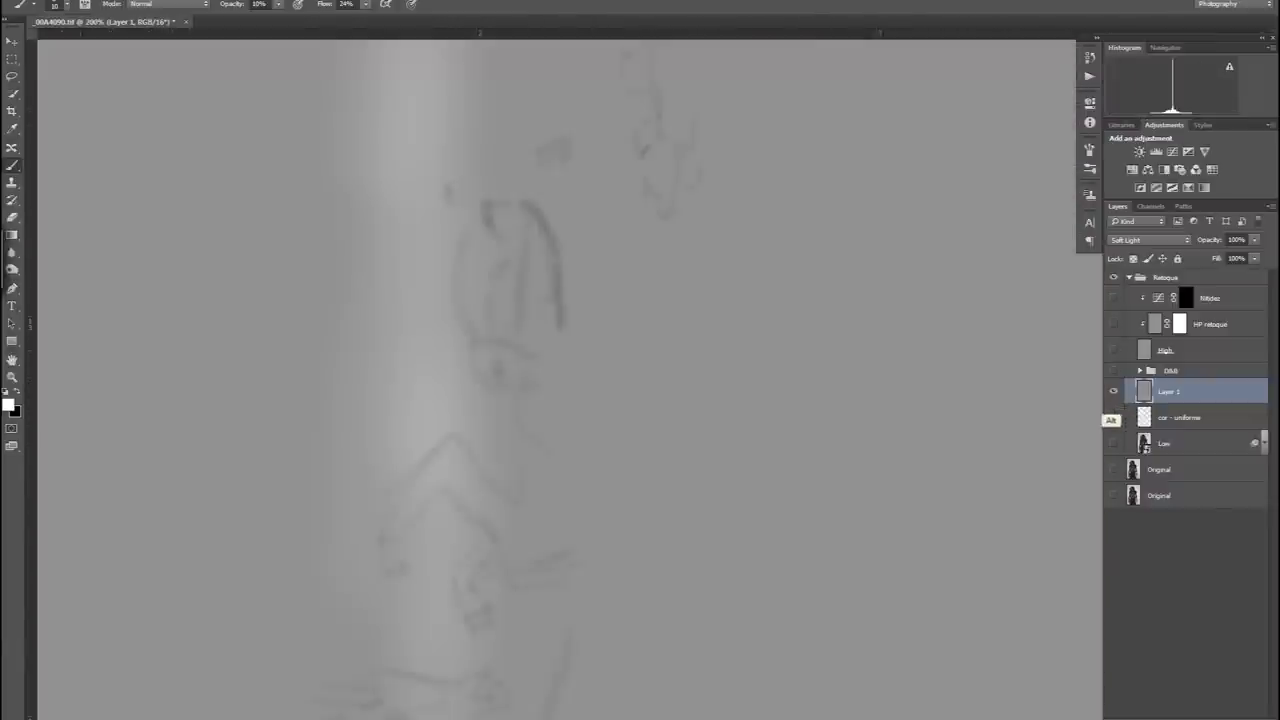
Switch to black and burn over the dragon and horse tattoos, then fit the whole figure.
{"action": "key", "text": "x"}
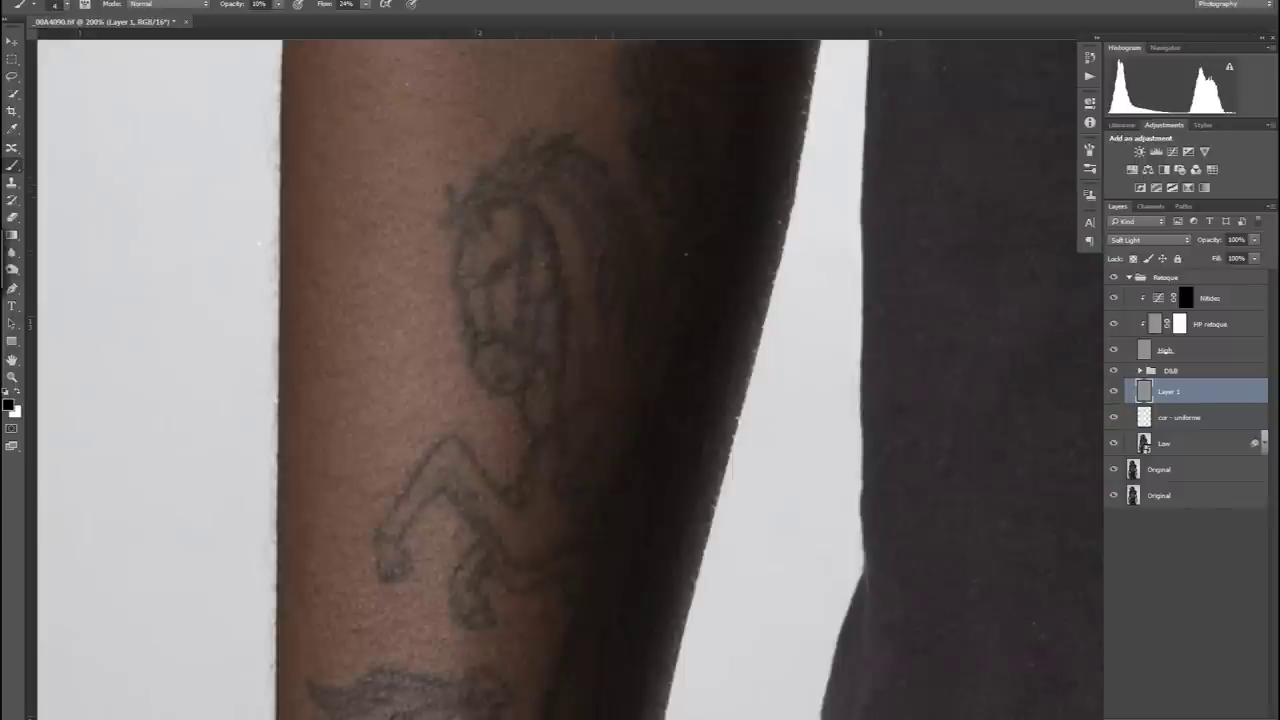
{"action": "left_click_drag", "start_coordinate": [640, 500], "coordinate": [537, 250]}
{"action": "left_click_drag", "start_coordinate": [537, 450], "coordinate": [530, 250]}
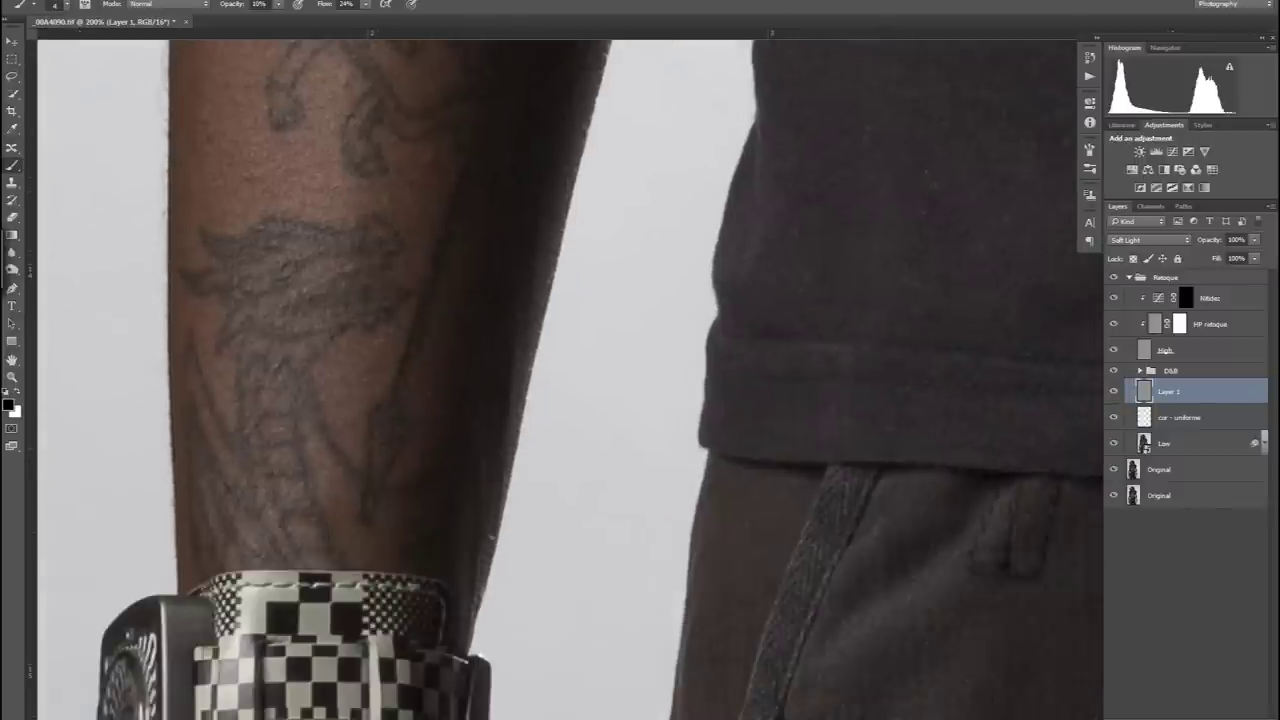
{"action": "left_click_drag", "start_coordinate": [600, 200], "coordinate": [570, 670]}
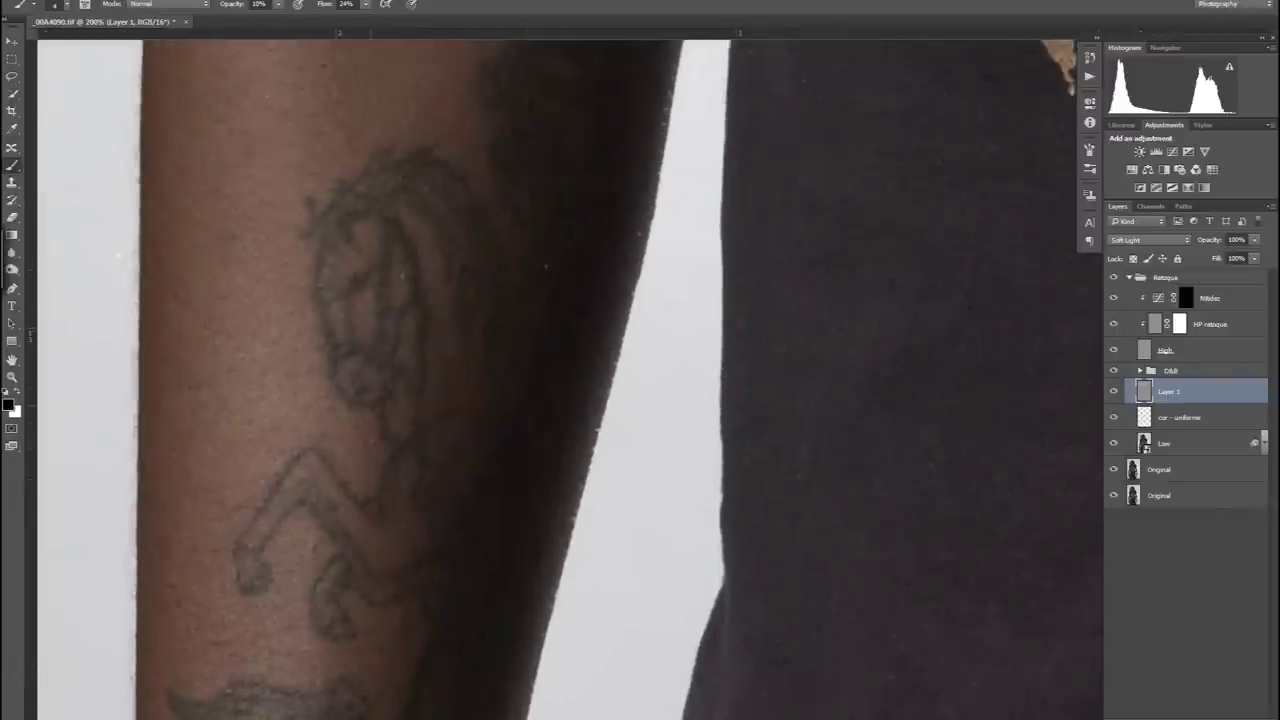
{"action": "key", "text": "ctrl+0"}
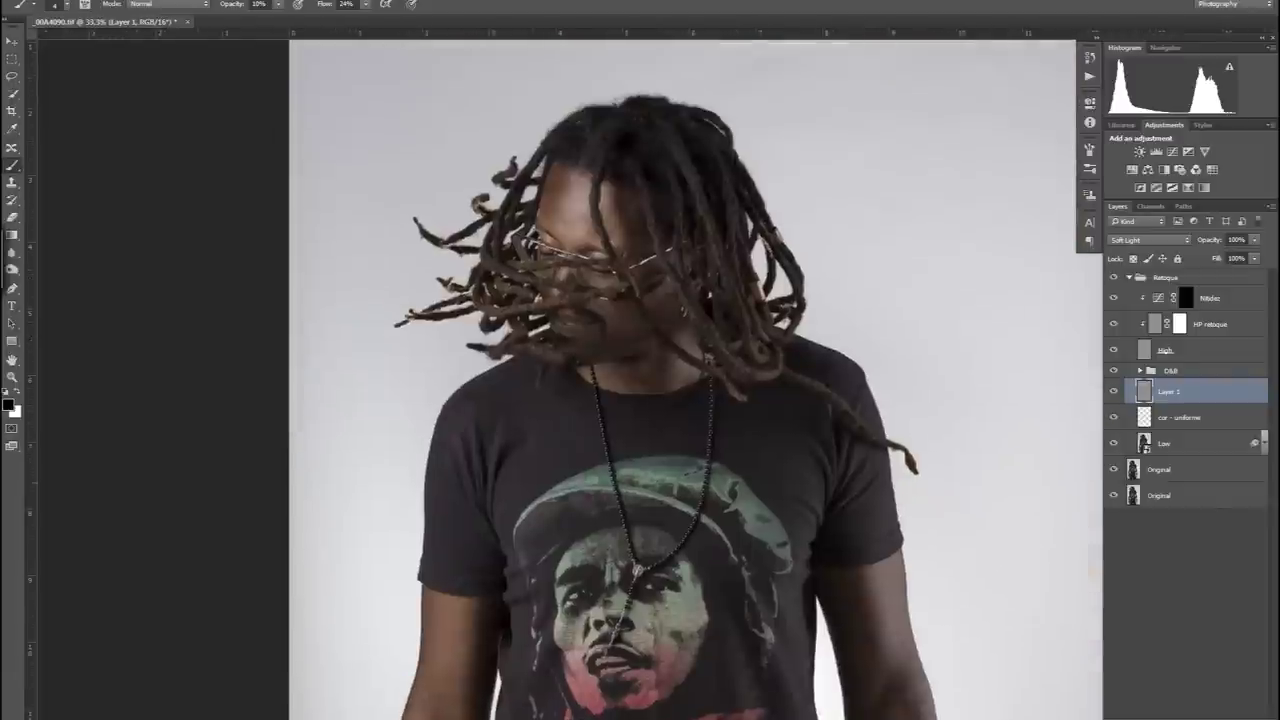
Zoom in and clone-stamp the face on the HP retouque layer.
{"action": "key", "text": "ctrl+plus"}
{"action": "key", "text": "ctrl+plus"}
{"action": "key", "text": "ctrl+plus"}
{"action": "key", "text": "alt+bracketright"}
{"action": "key", "text": "alt+bracketright"}
{"action": "key", "text": "alt+bracketright"}
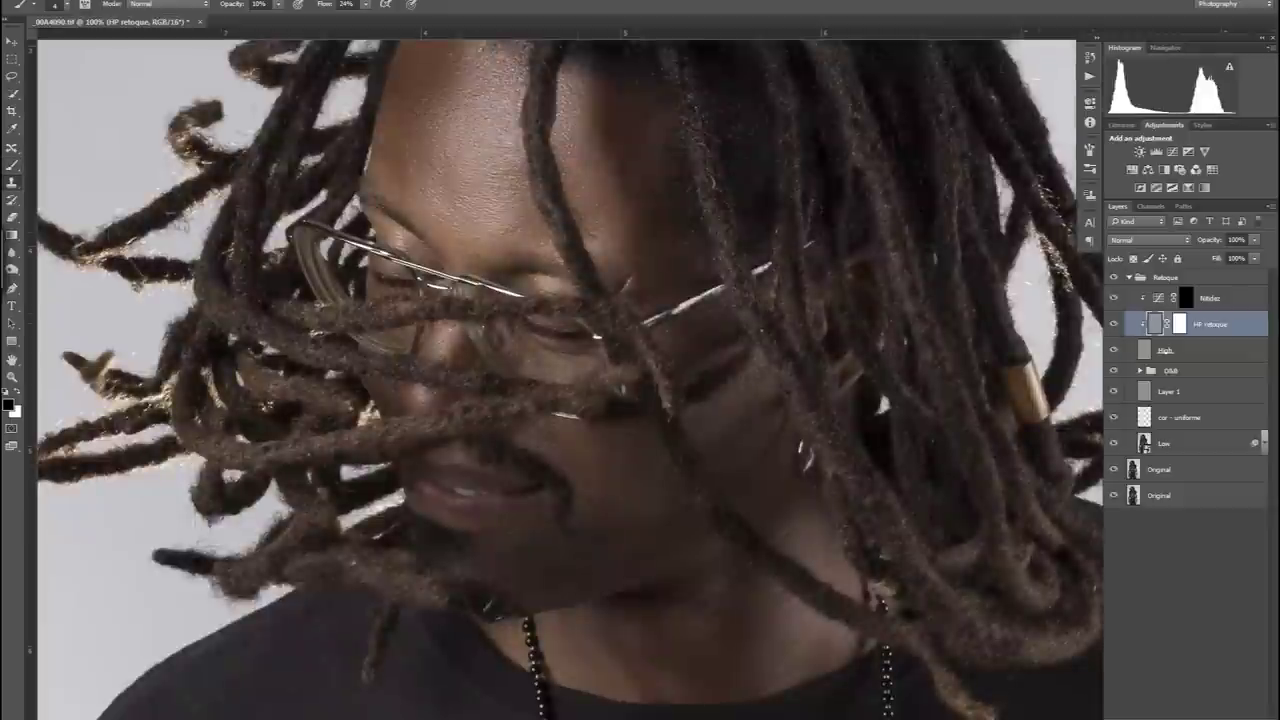
{"action": "key", "text": "s"}
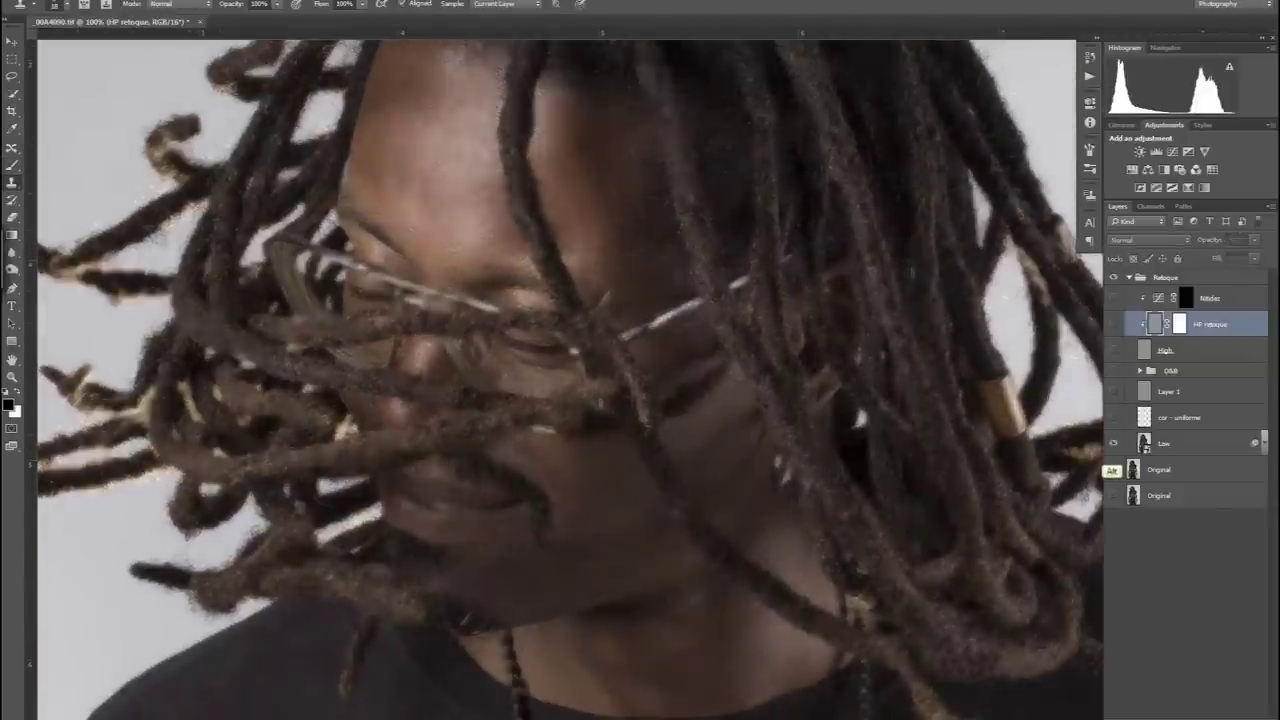
Even out skin colour on cor - uniforme, then select the Nitidez layer mask.
{"action": "left_click", "coordinate": [1185, 417]}
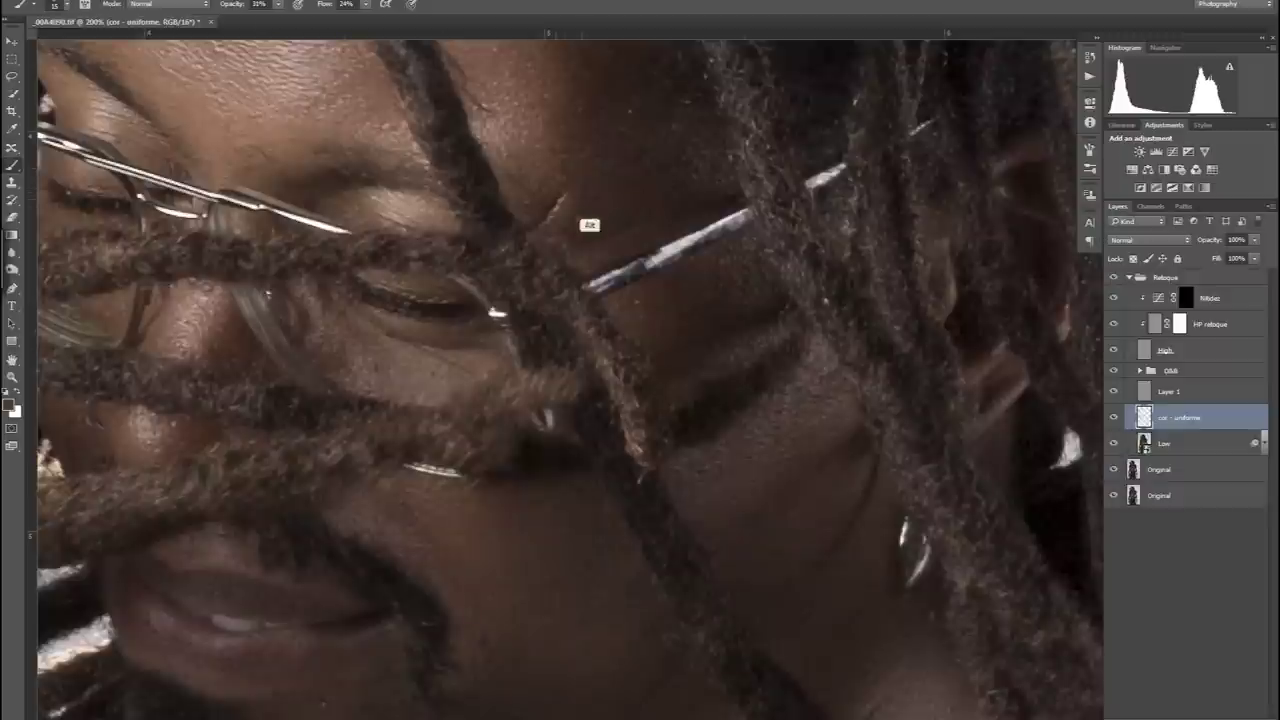
{"action": "key", "text": "ctrl+minus"}
{"action": "key", "text": "ctrl+minus"}
{"action": "key", "text": "ctrl+minus"}
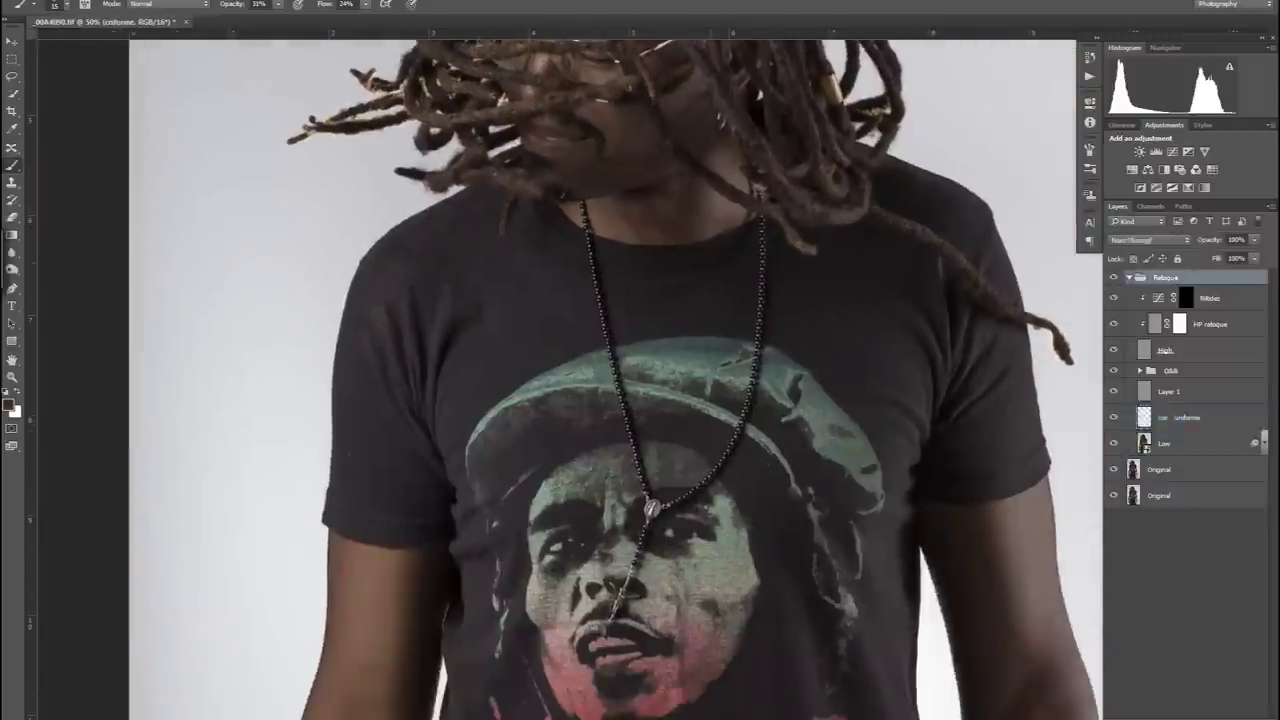
{"action": "left_click", "coordinate": [1185, 297]}
Paint the Nitidez mask over the hair with a 48% opacity, 75% flow brush.
{"action": "key", "text": "ctrl+plus"}
{"action": "key", "text": "ctrl+plus"}
{"action": "key", "text": "8"}
{"action": "key", "text": "8"}
{"action": "key", "text": "shift+9"}
{"action": "key", "text": "shift+4"}
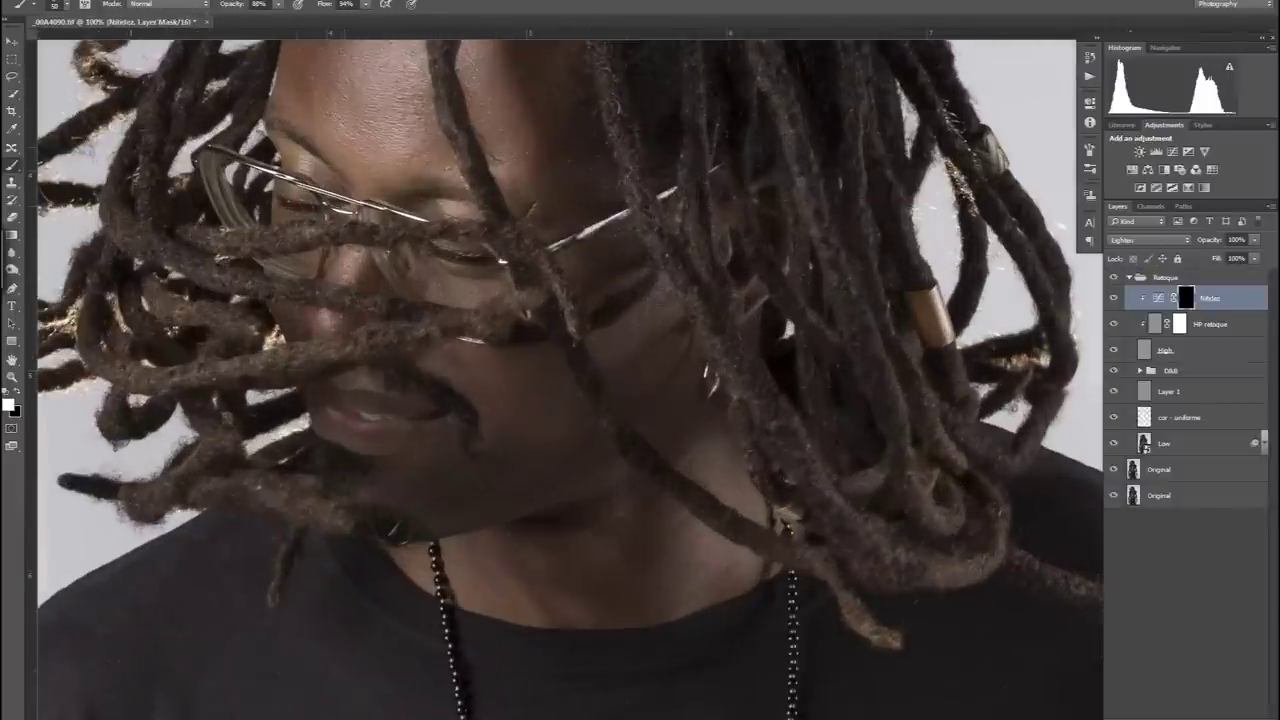
{"action": "key", "text": "4"}
{"action": "key", "text": "5"}
{"action": "key", "text": "shift+7"}
{"action": "key", "text": "shift+5"}
{"action": "scroll", "coordinate": [570, 380], "scroll_direction": "up", "scroll_amount": 3}
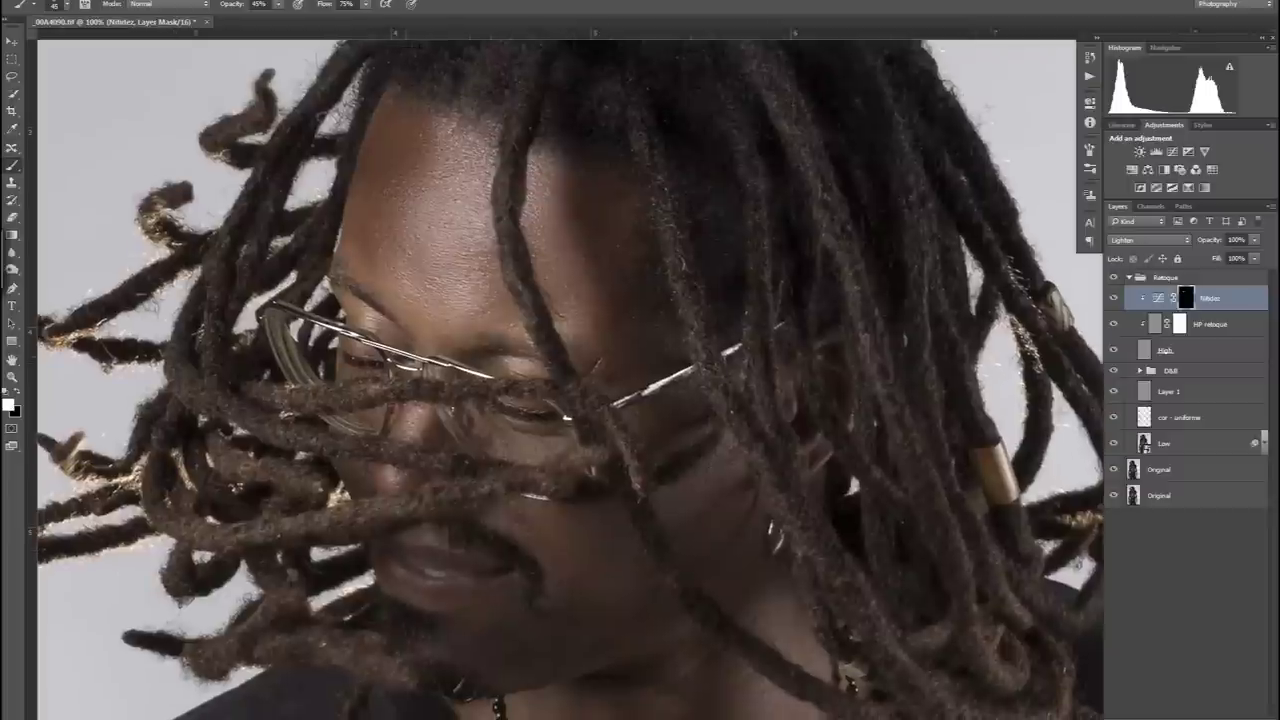
{"action": "key", "text": "4"}
{"action": "key", "text": "8"}
Check the rest of the figure, fit it to the screen and save.
{"action": "scroll", "coordinate": [570, 380], "scroll_direction": "down", "scroll_amount": 3}
{"action": "scroll", "coordinate": [570, 380], "scroll_direction": "left", "scroll_amount": 3}
{"action": "scroll", "coordinate": [570, 380], "scroll_direction": "up", "scroll_amount": 3}
{"action": "scroll", "coordinate": [570, 380], "scroll_direction": "right", "scroll_amount": 3}
{"action": "scroll", "coordinate": [570, 380], "scroll_direction": "down", "scroll_amount": 2}
{"action": "scroll", "coordinate": [570, 380], "scroll_direction": "down", "scroll_amount": 2}
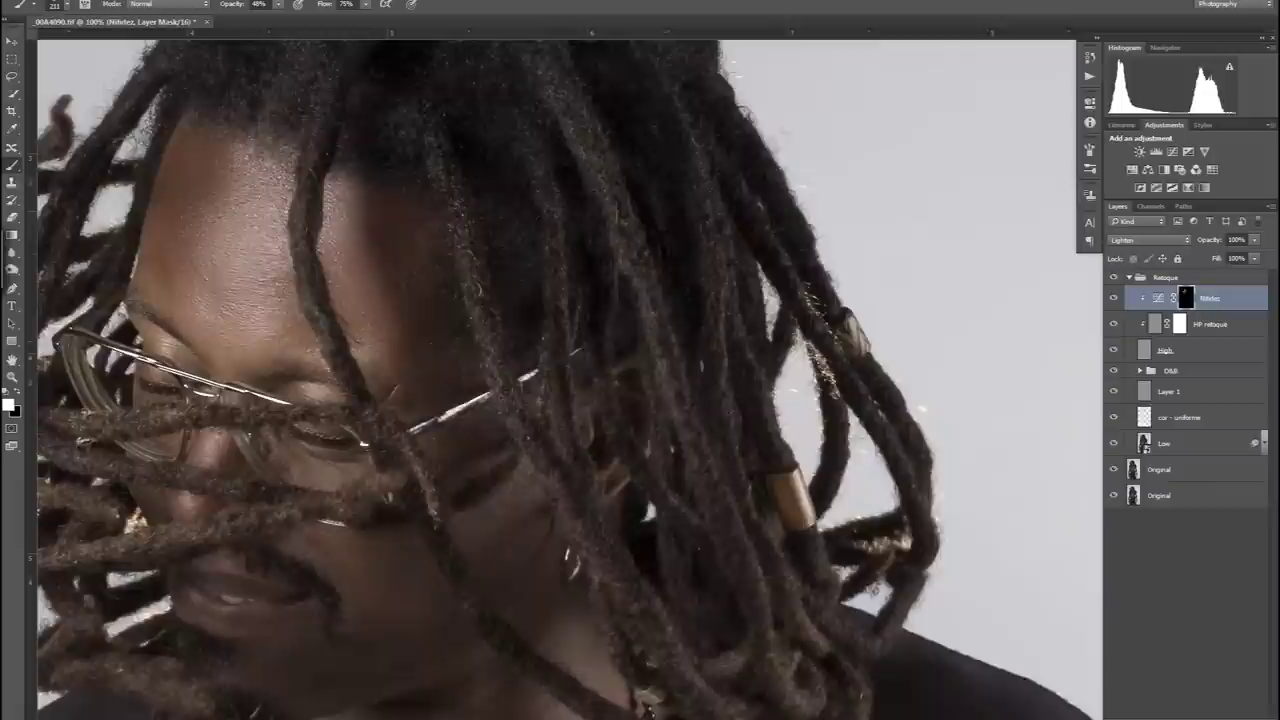
{"action": "scroll", "coordinate": [570, 380], "scroll_direction": "down", "scroll_amount": 1}
{"action": "scroll", "coordinate": [570, 380], "scroll_direction": "down", "scroll_amount": 5}
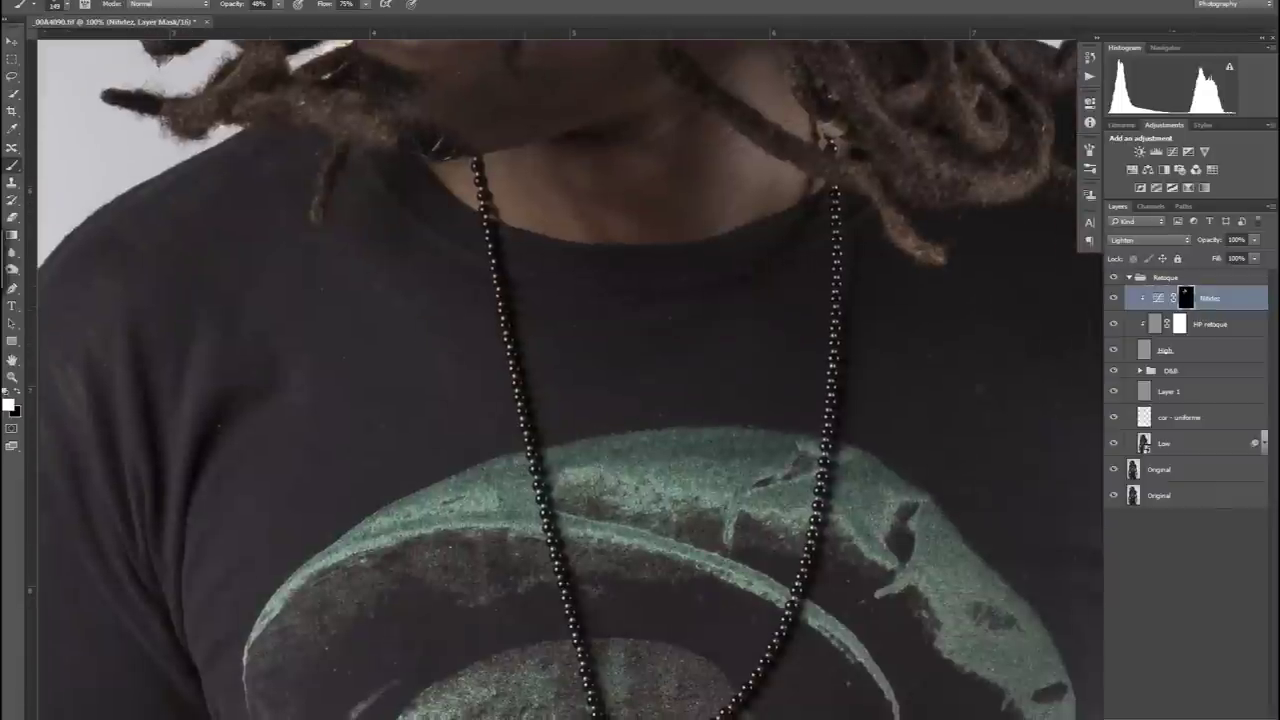
{"action": "scroll", "coordinate": [536, 515], "scroll_direction": "down", "scroll_amount": 3}
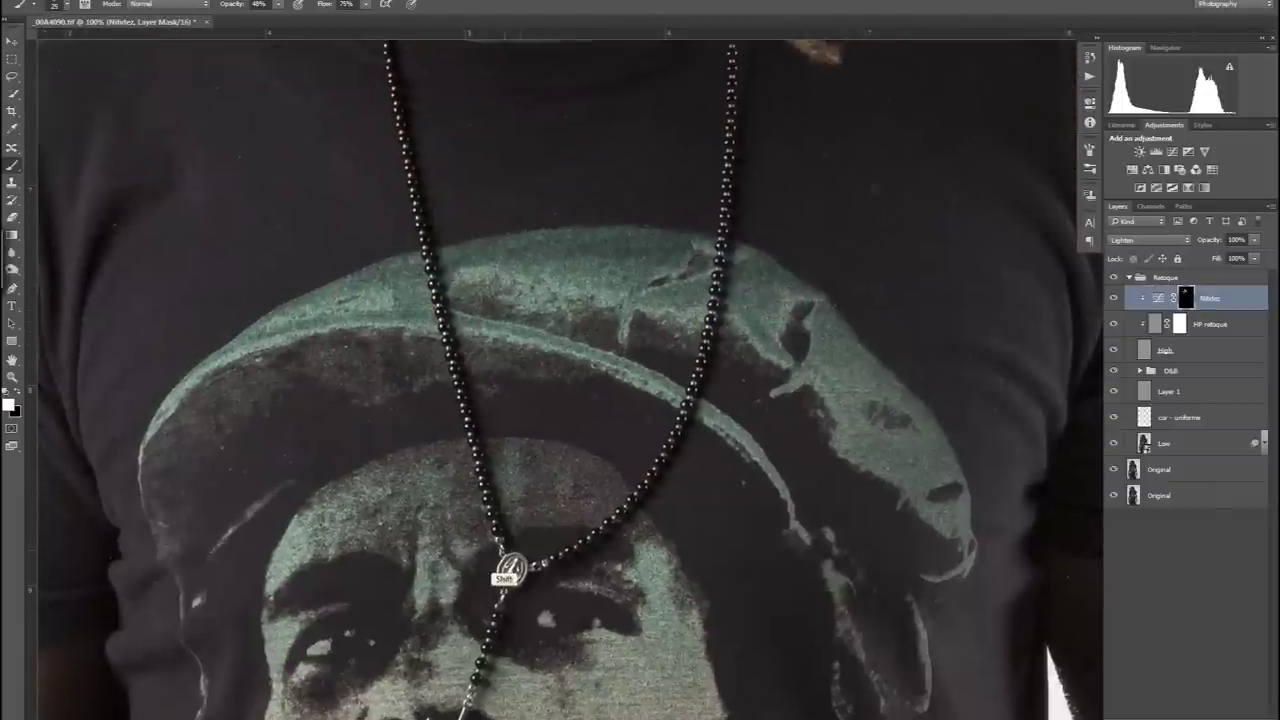
{"action": "scroll", "coordinate": [508, 587], "scroll_direction": "down", "scroll_amount": 2}
{"action": "scroll", "coordinate": [500, 640], "scroll_direction": "down", "scroll_amount": 3}
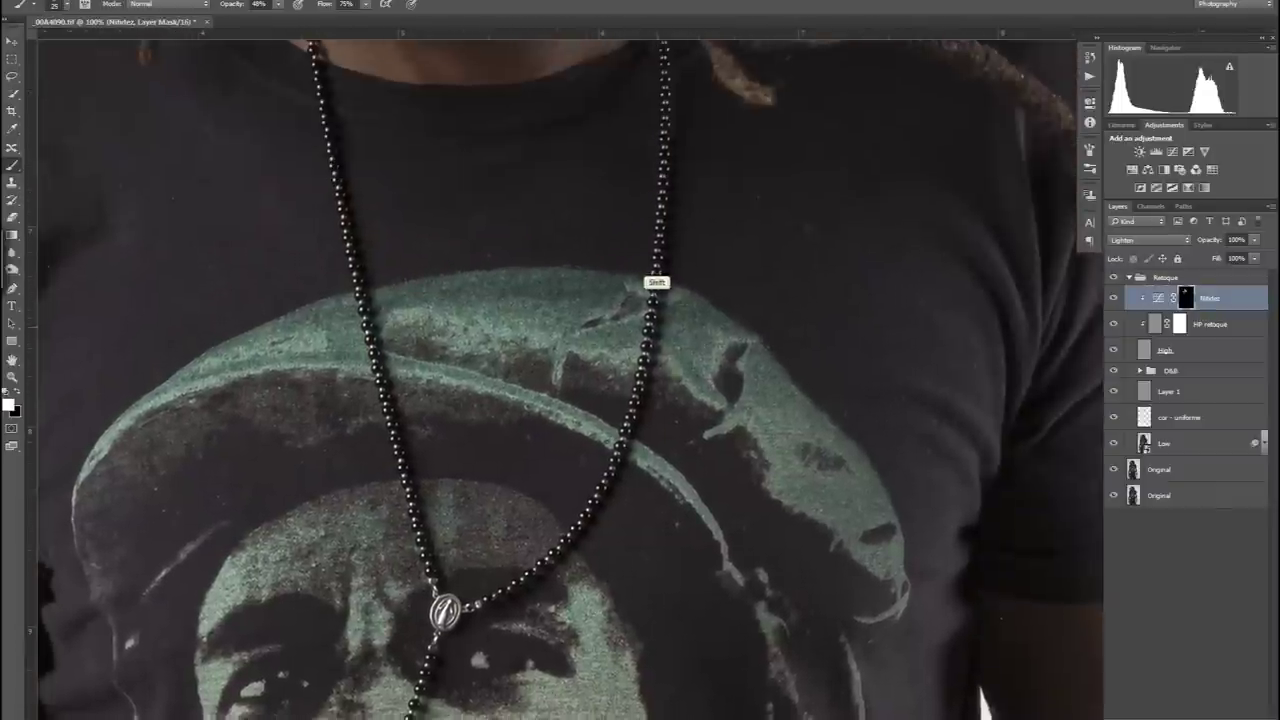
{"action": "scroll", "coordinate": [470, 620], "scroll_direction": "up", "scroll_amount": 3}
{"action": "scroll", "coordinate": [543, 357], "scroll_direction": "down", "scroll_amount": 1}
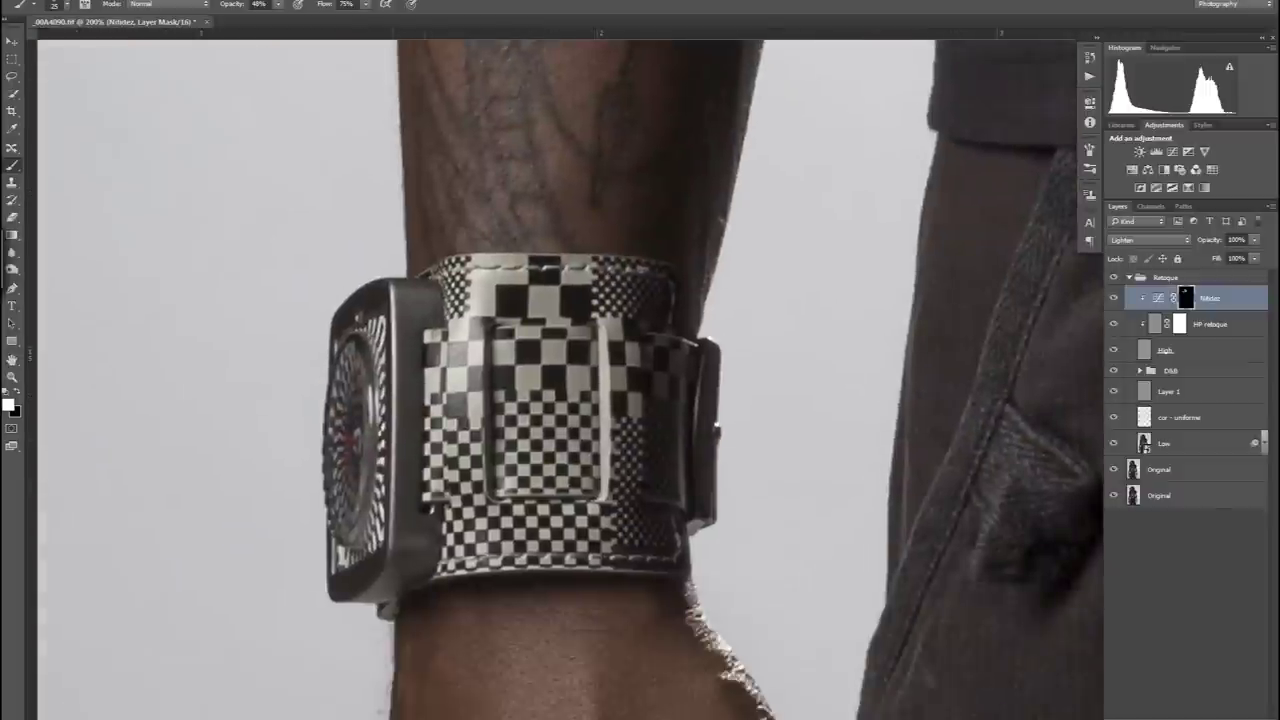
{"action": "scroll", "coordinate": [889, 330], "scroll_direction": "down", "scroll_amount": 3}
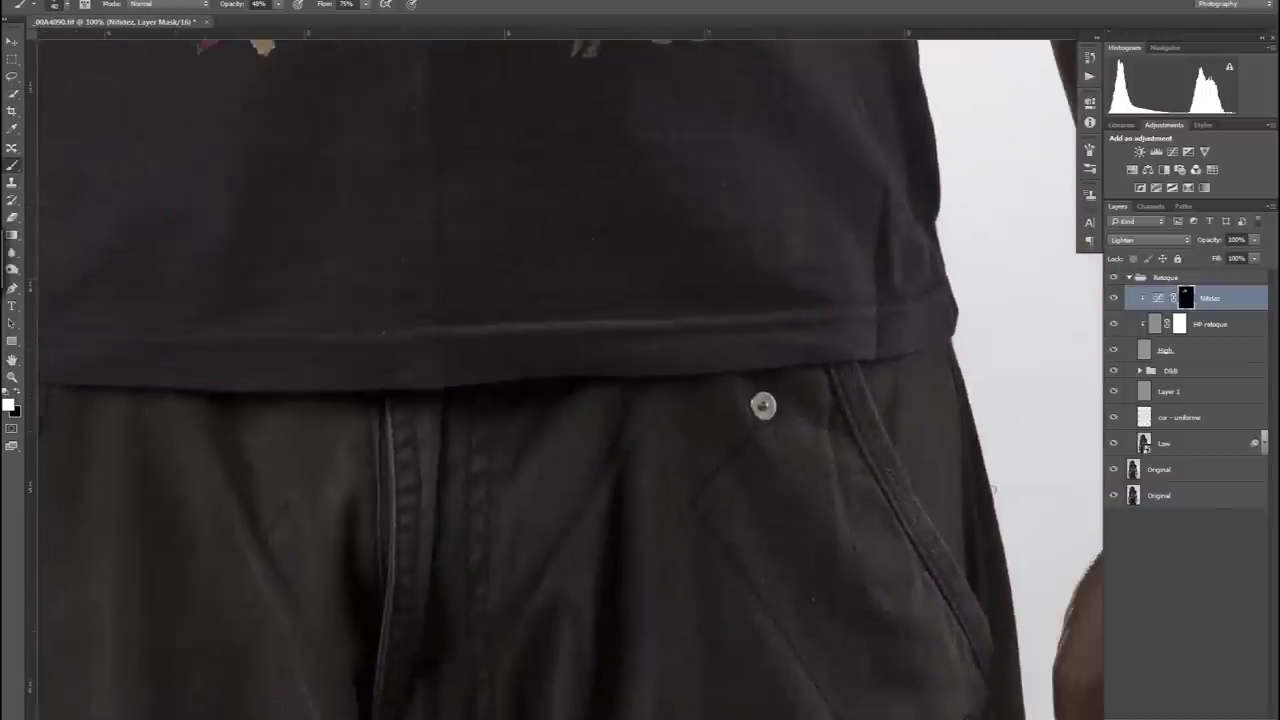
{"action": "scroll", "coordinate": [640, 380], "scroll_direction": "up", "scroll_amount": 1}
{"action": "scroll", "coordinate": [640, 380], "scroll_direction": "down", "scroll_amount": 3}
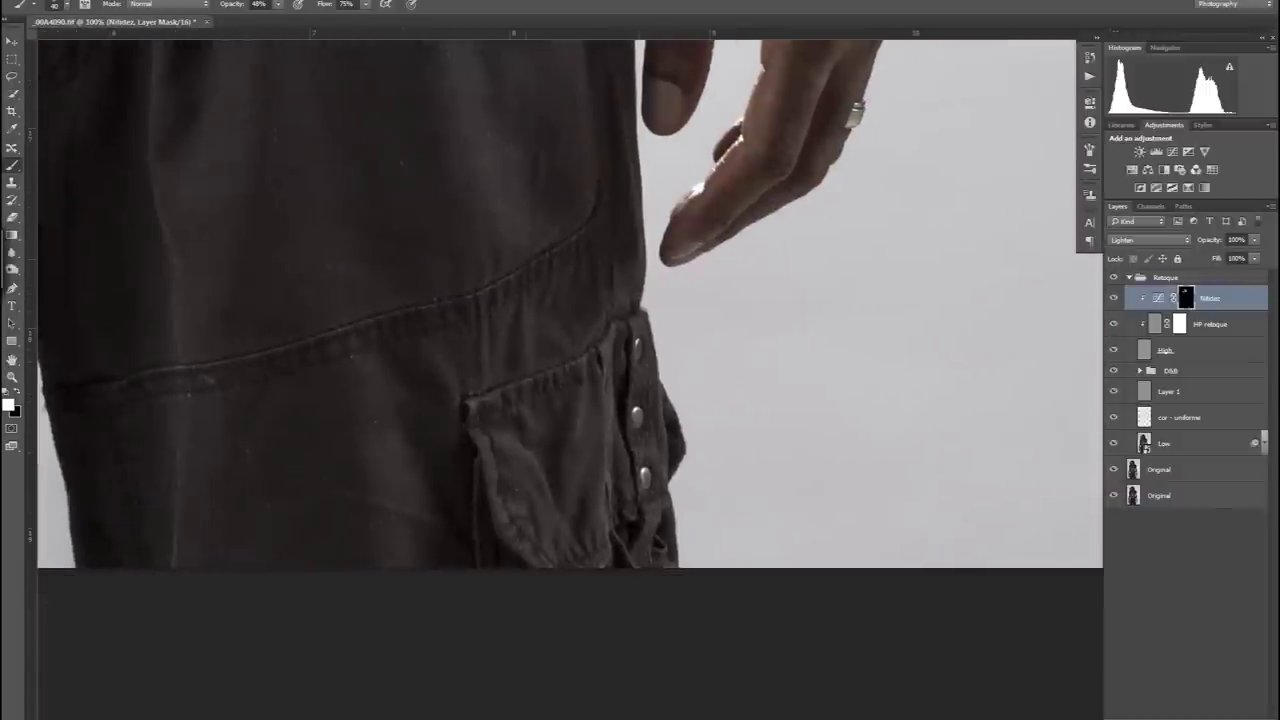
{"action": "scroll", "coordinate": [570, 300], "scroll_direction": "right", "scroll_amount": 5}
{"action": "scroll", "coordinate": [570, 380], "scroll_direction": "up", "scroll_amount": 5}
{"action": "scroll", "coordinate": [570, 380], "scroll_direction": "up", "scroll_amount": 5}
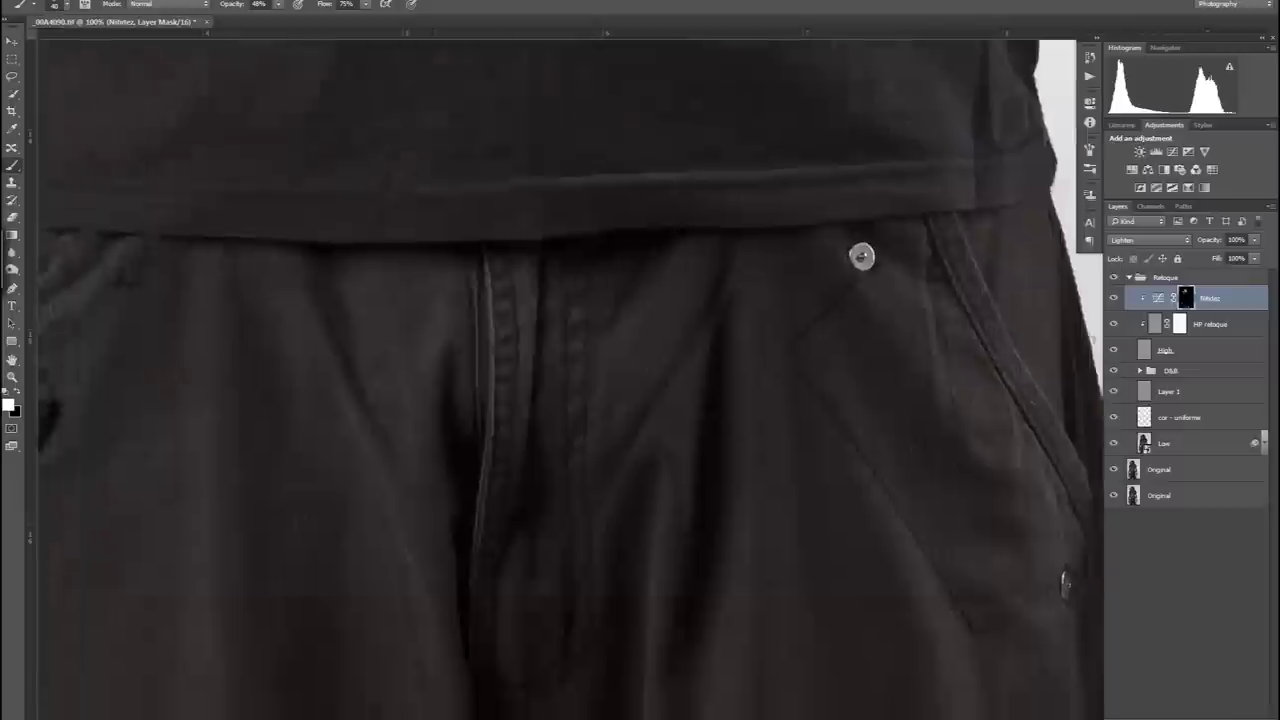
{"action": "scroll", "coordinate": [570, 380], "scroll_direction": "right", "scroll_amount": 5}
{"action": "scroll", "coordinate": [570, 380], "scroll_direction": "up", "scroll_amount": 5}
{"action": "scroll", "coordinate": [570, 380], "scroll_direction": "up", "scroll_amount": 10}
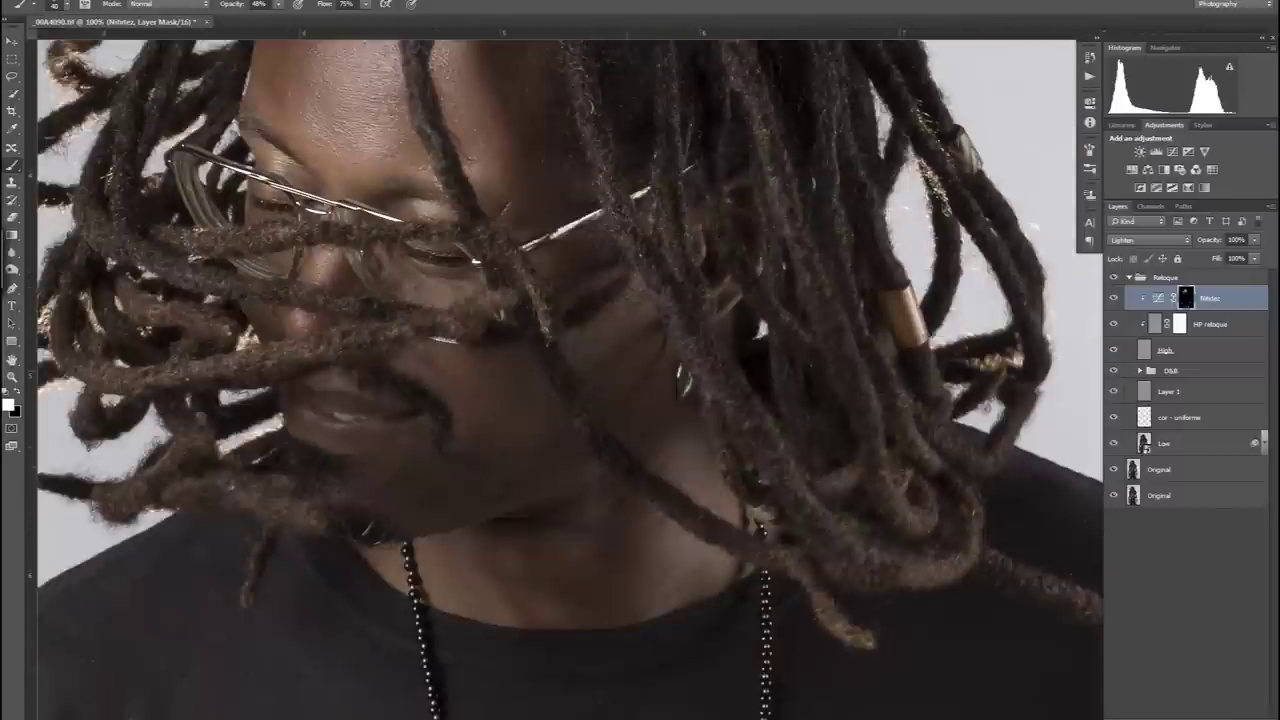
{"action": "key", "text": "ctrl+0"}
{"action": "key", "text": "ctrl+s"}
Add a Color Balance layer with midtones shifted +3 toward blue, then switch to highlights.
{"action": "left_click", "coordinate": [1164, 169]}
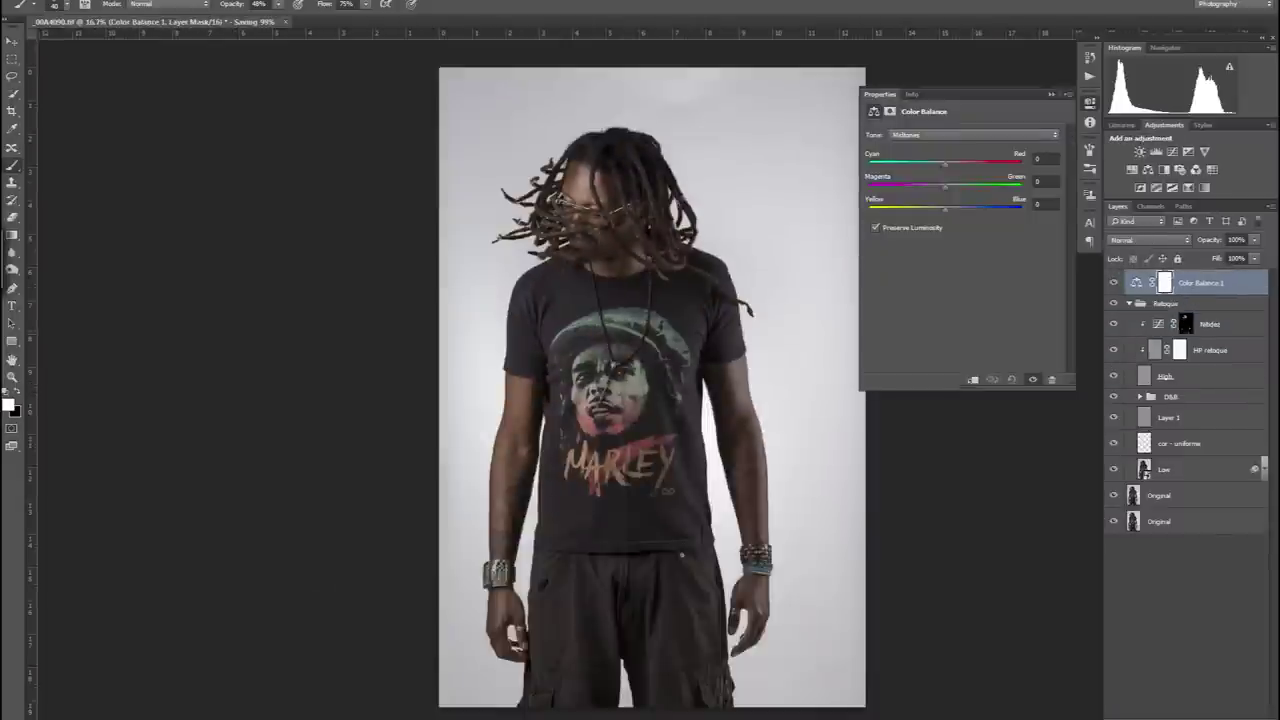
{"action": "scroll", "coordinate": [632, 195], "scroll_direction": "up", "scroll_amount": 1}
{"action": "scroll", "coordinate": [632, 195], "scroll_direction": "up", "scroll_amount": 1}
{"action": "left_click_drag", "start_coordinate": [944, 208], "coordinate": [948, 208]}
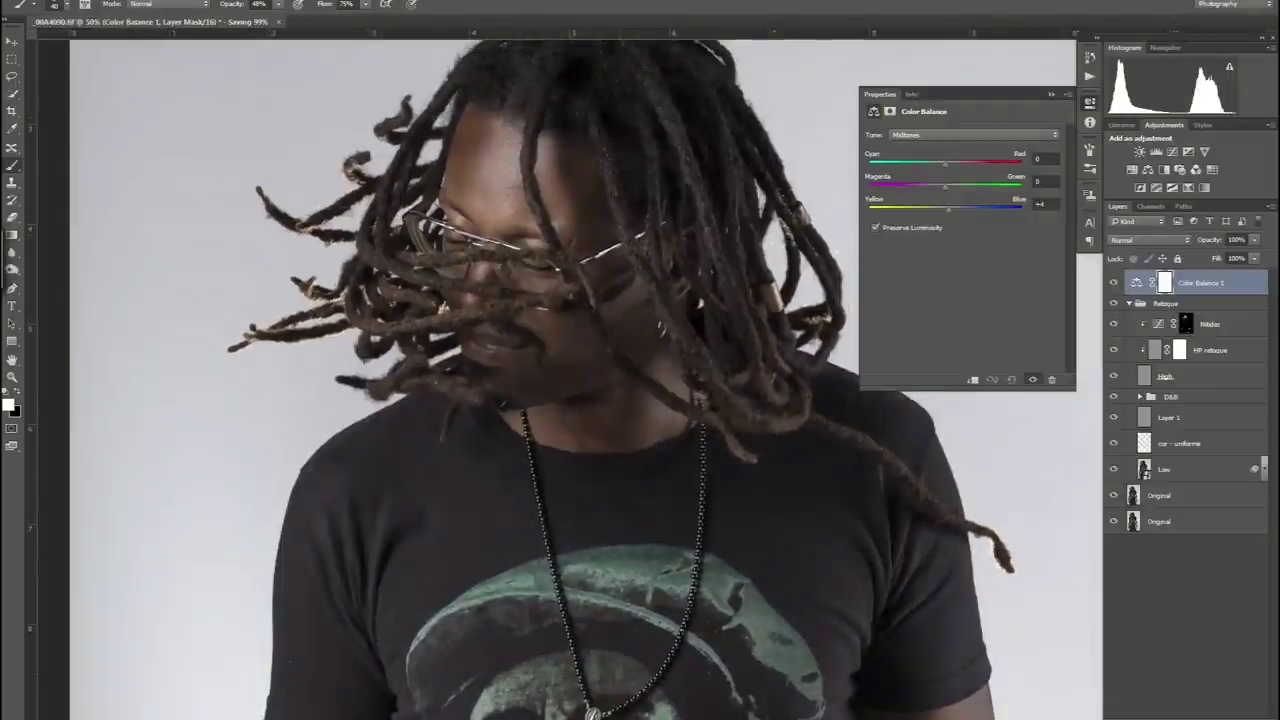
{"action": "left_click", "coordinate": [1045, 204]}
{"action": "type", "text": "3"}
{"action": "key", "text": "Tab"}
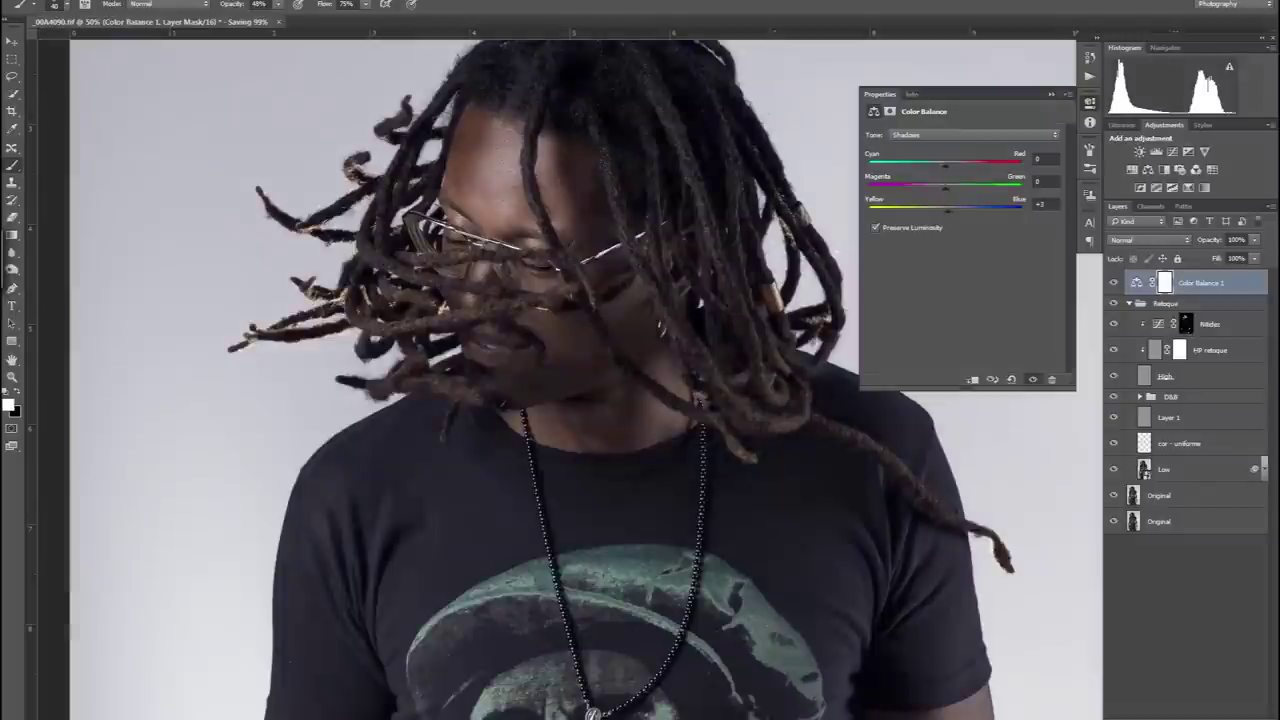
{"action": "left_click", "coordinate": [975, 134]}
{"action": "left_click", "coordinate": [975, 160]}
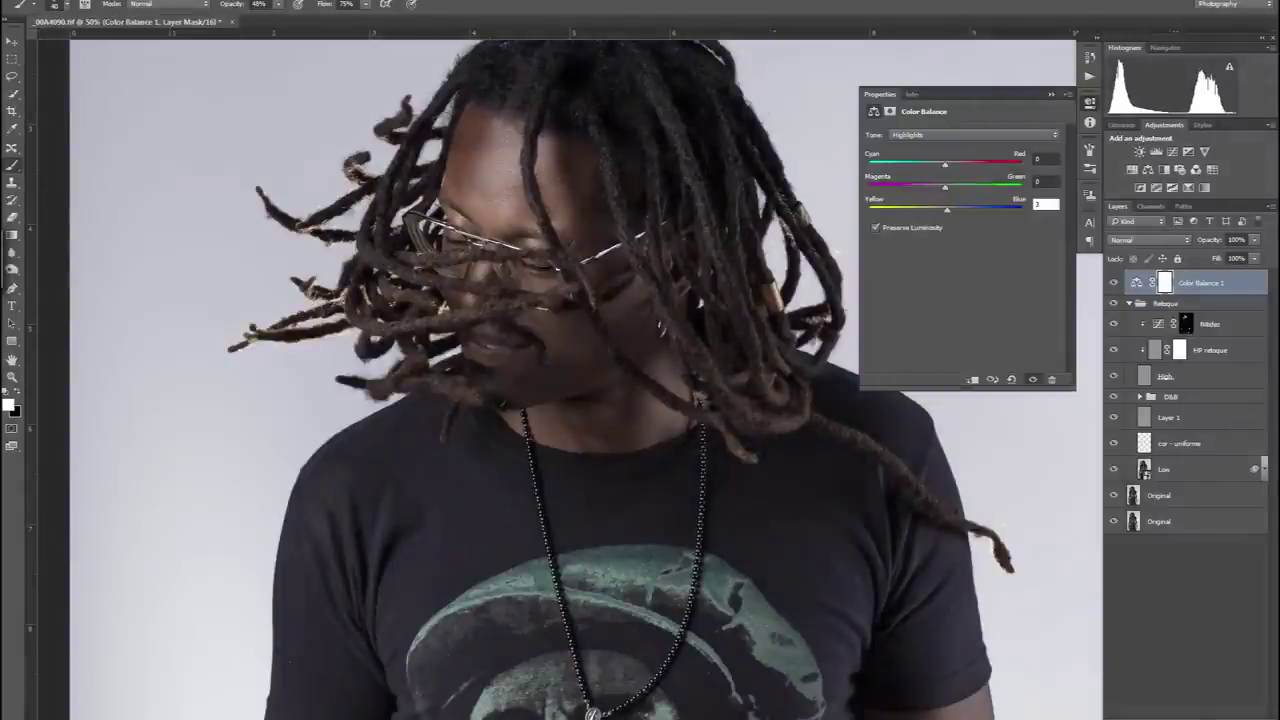
Add a Black & White layer, try Lighten and Screen blends, settling on Normal at 30% opacity.
{"action": "left_click", "coordinate": [1164, 169]}
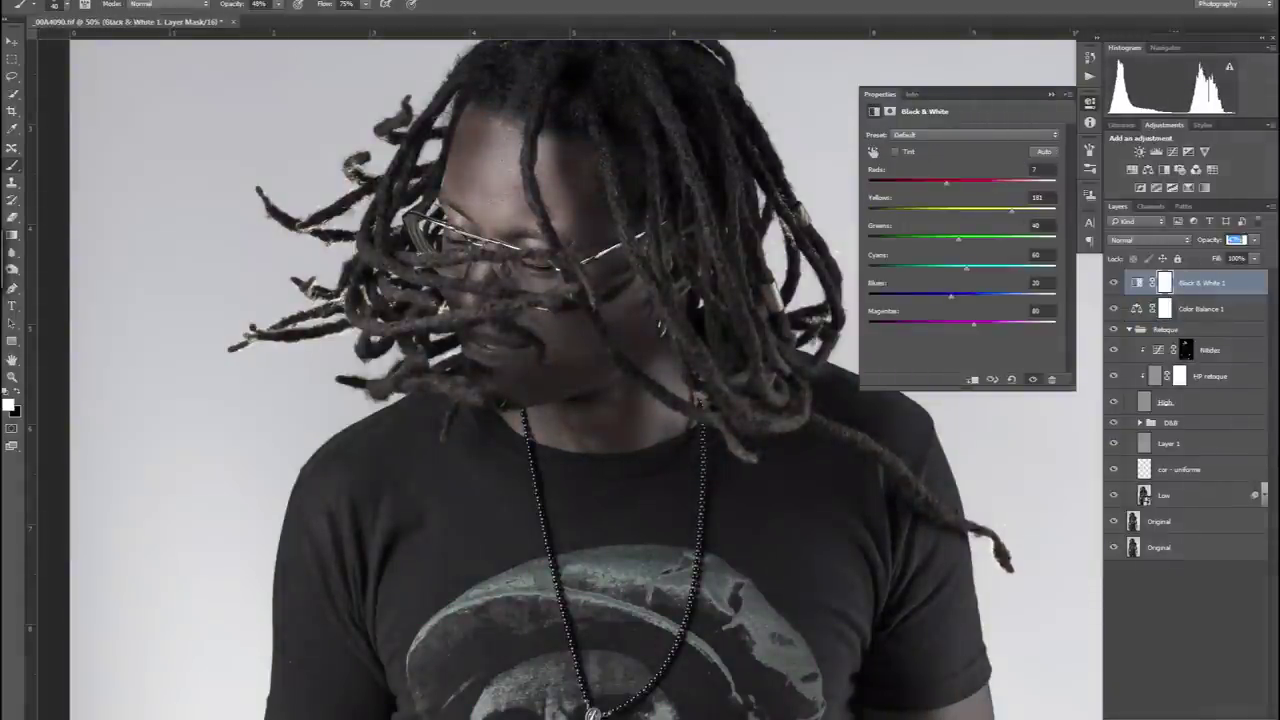
{"action": "type", "text": "47"}
{"action": "key", "text": "shift+alt+g"}
{"action": "key", "text": "shift+5"}
{"action": "key", "text": "shift+9"}
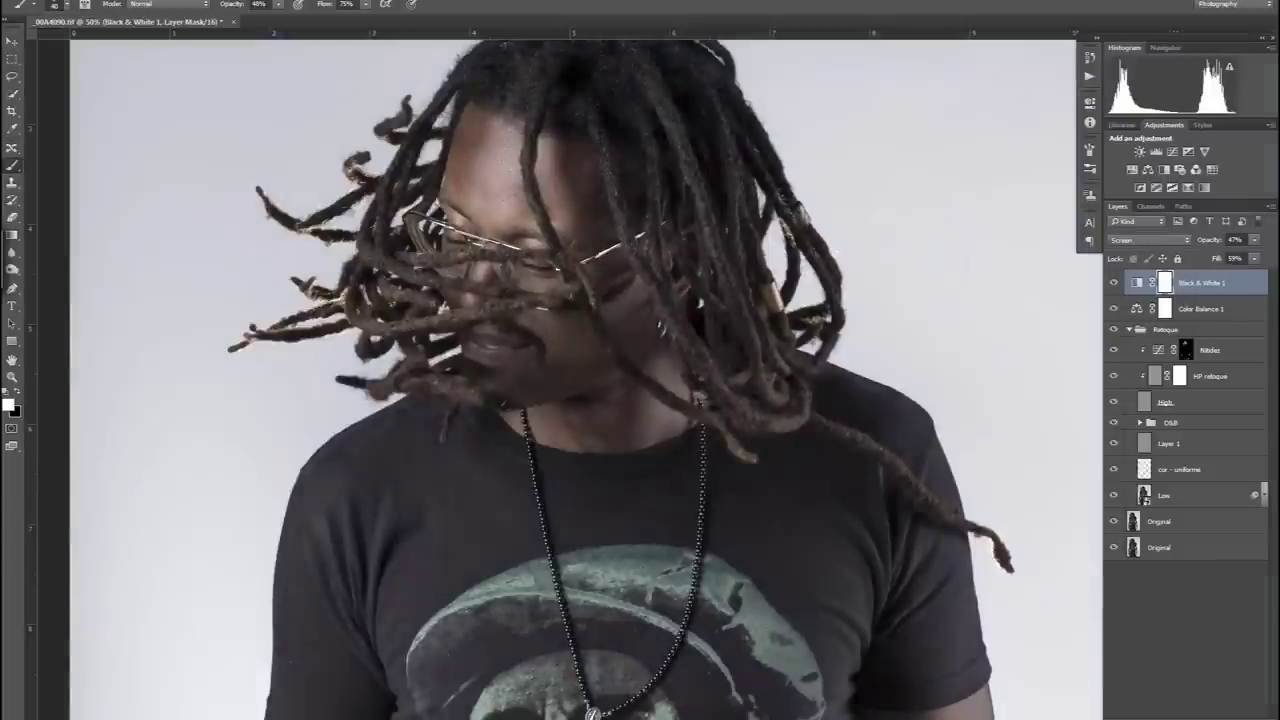
{"action": "left_click", "coordinate": [1150, 240]}
{"action": "left_click", "coordinate": [1150, 331]}
{"action": "left_click", "coordinate": [1150, 240]}
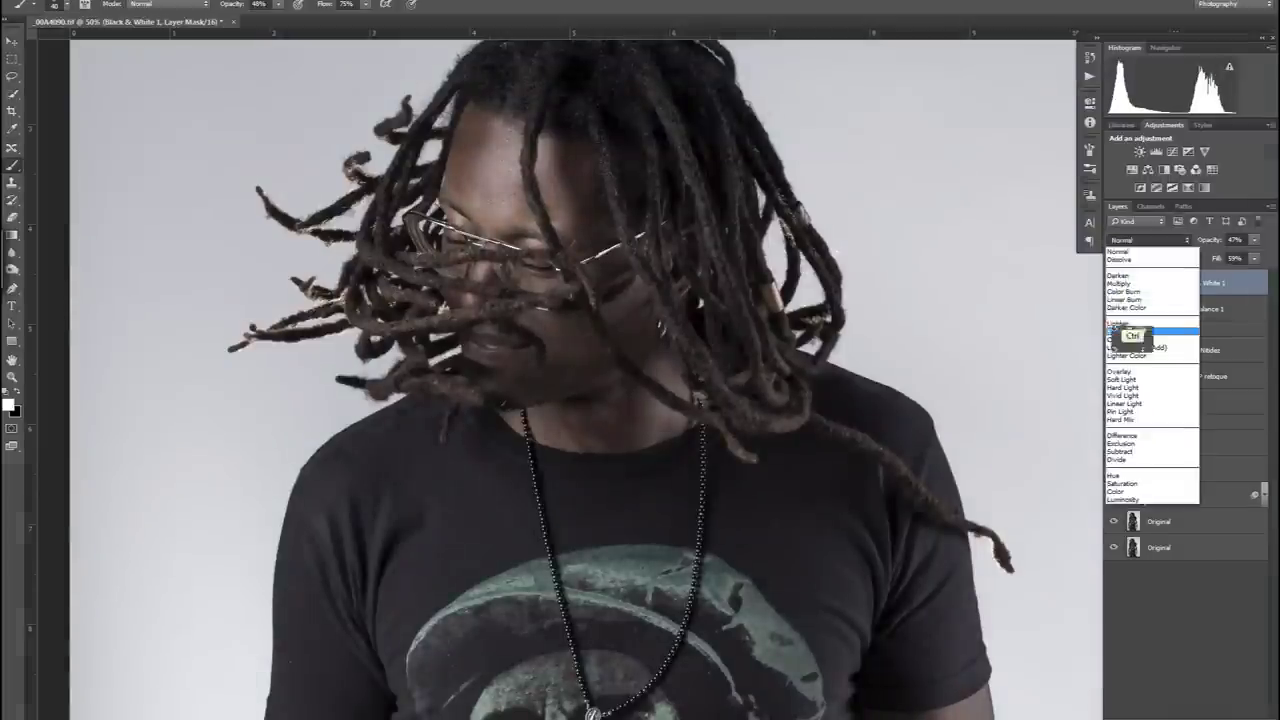
{"action": "left_click", "coordinate": [1150, 331]}
{"action": "left_click", "coordinate": [1150, 240]}
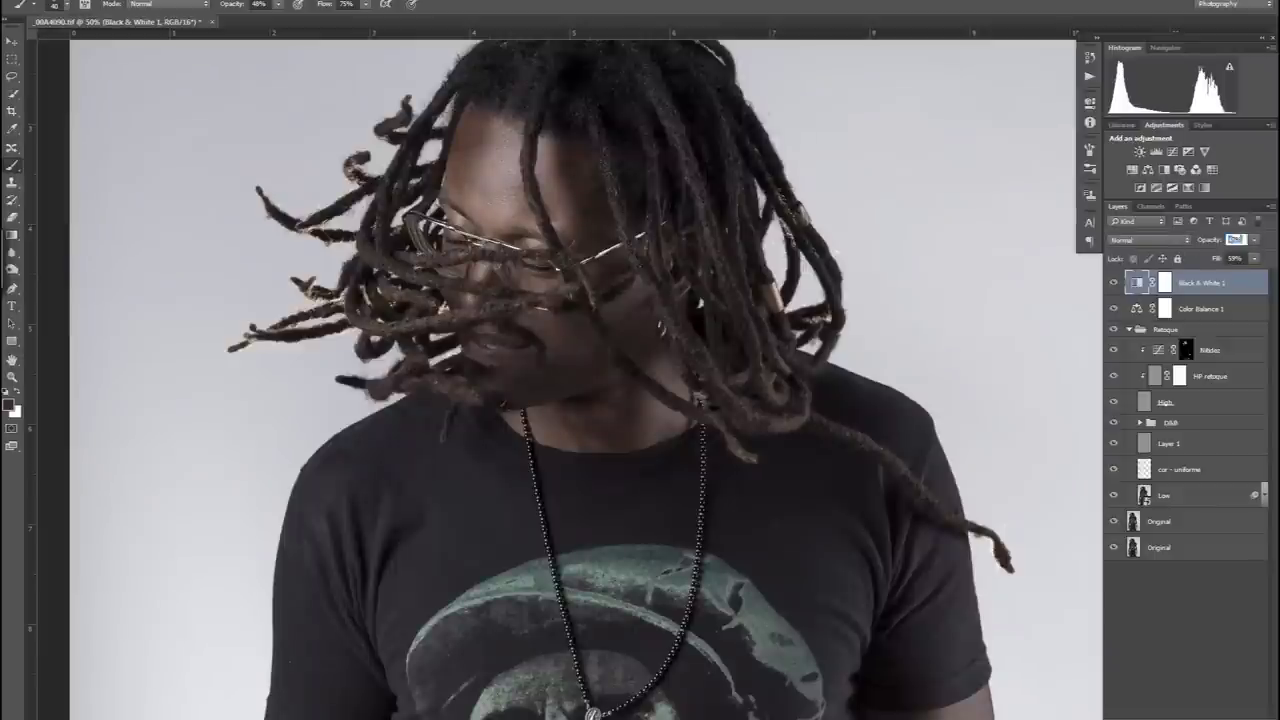
{"action": "left_click", "coordinate": [1235, 240]}
{"action": "type", "text": "30"}
{"action": "key", "text": "Tab"}
Group both colour layers as 'ajuste de cores' and save.
{"action": "left_click", "coordinate": [1200, 308], "text": "shift"}
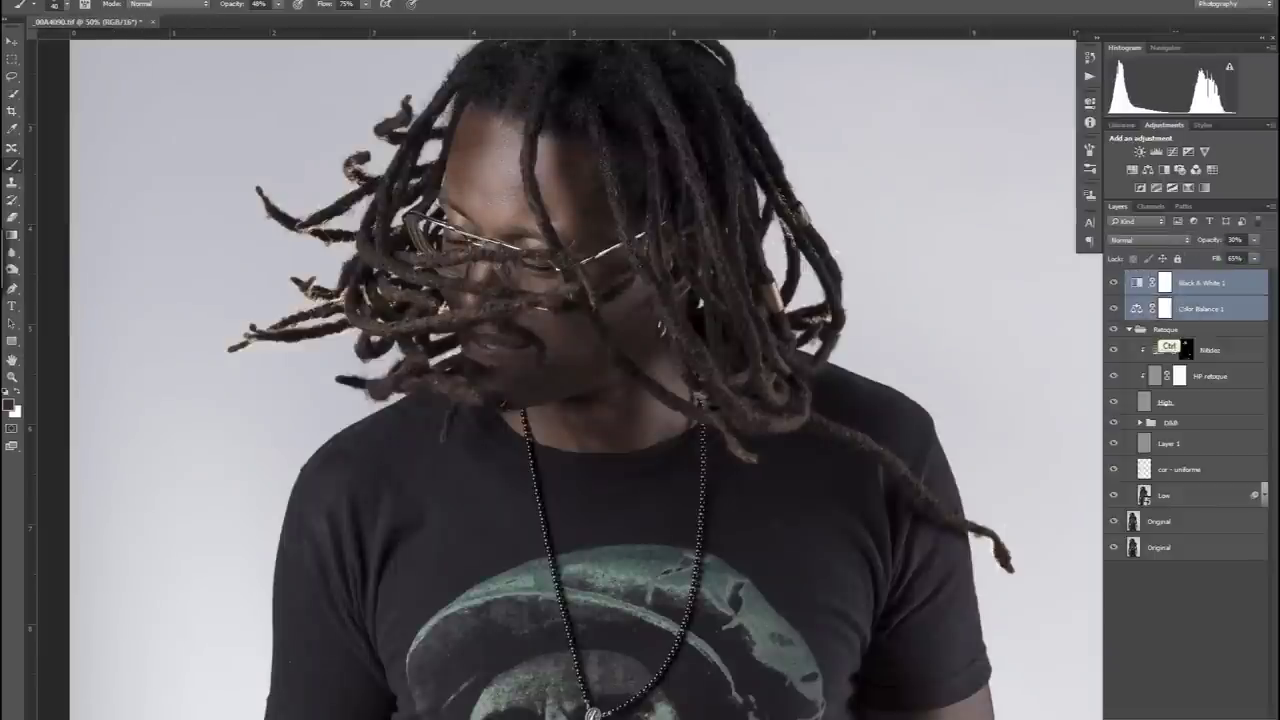
{"action": "key", "text": "ctrl+g"}
{"action": "double_click", "coordinate": [1175, 277]}
{"action": "type", "text": "ajuste de cores"}
{"action": "key", "text": "Return"}
{"action": "key", "text": "ctrl+s"}
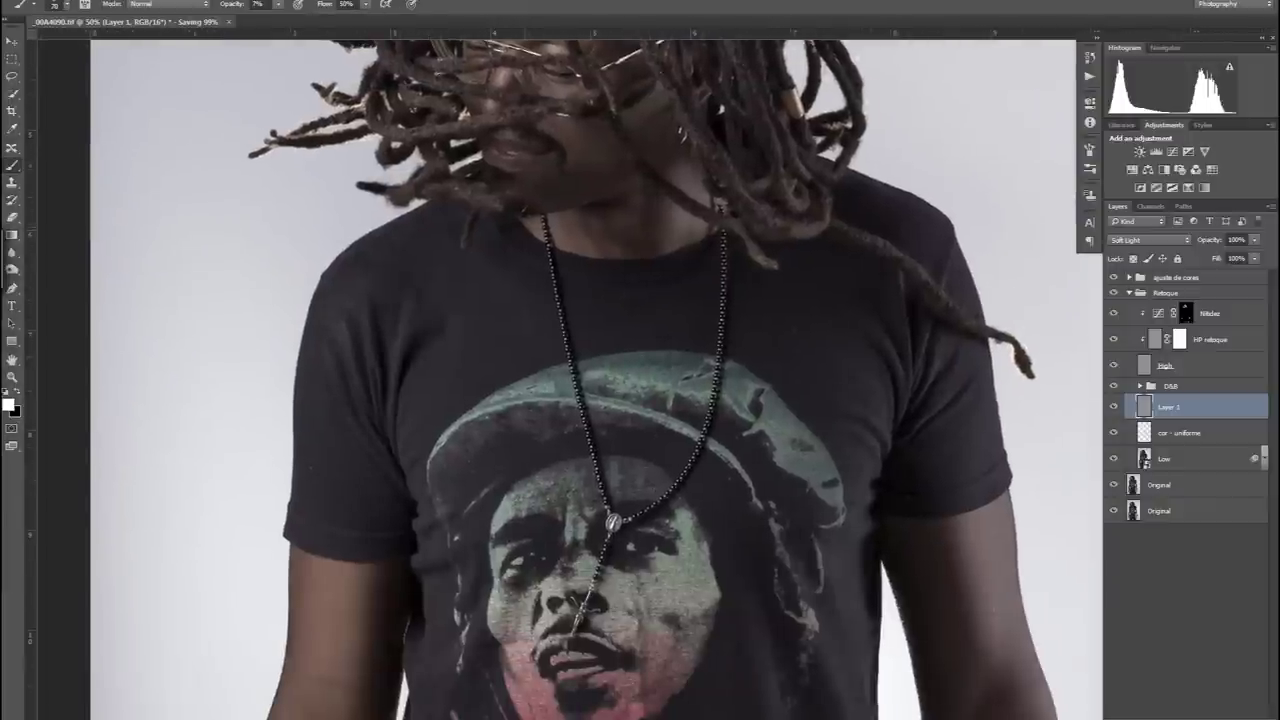
Scroll over the shirt and trousers to inspect them.
{"action": "scroll", "coordinate": [568, 374], "scroll_direction": "up", "scroll_amount": 5}
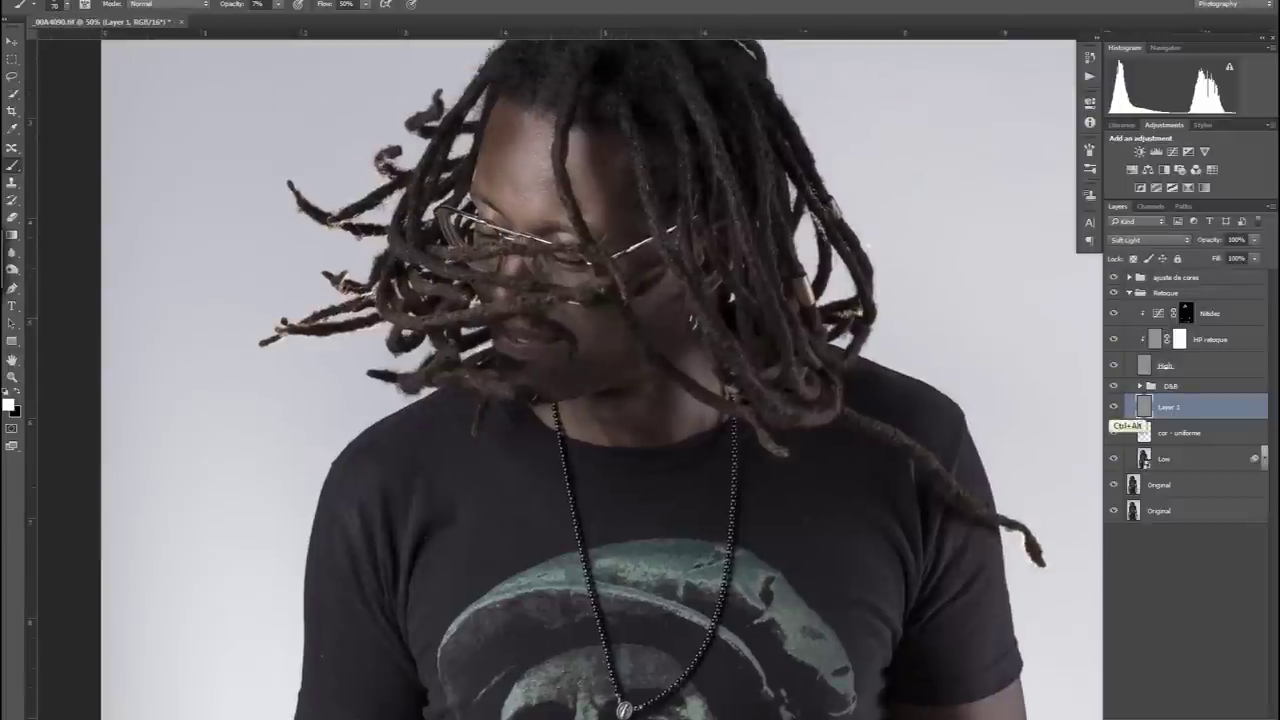
{"action": "scroll", "coordinate": [590, 380], "scroll_direction": "down", "scroll_amount": 8}
{"action": "scroll", "coordinate": [590, 380], "scroll_direction": "down", "scroll_amount": 4}
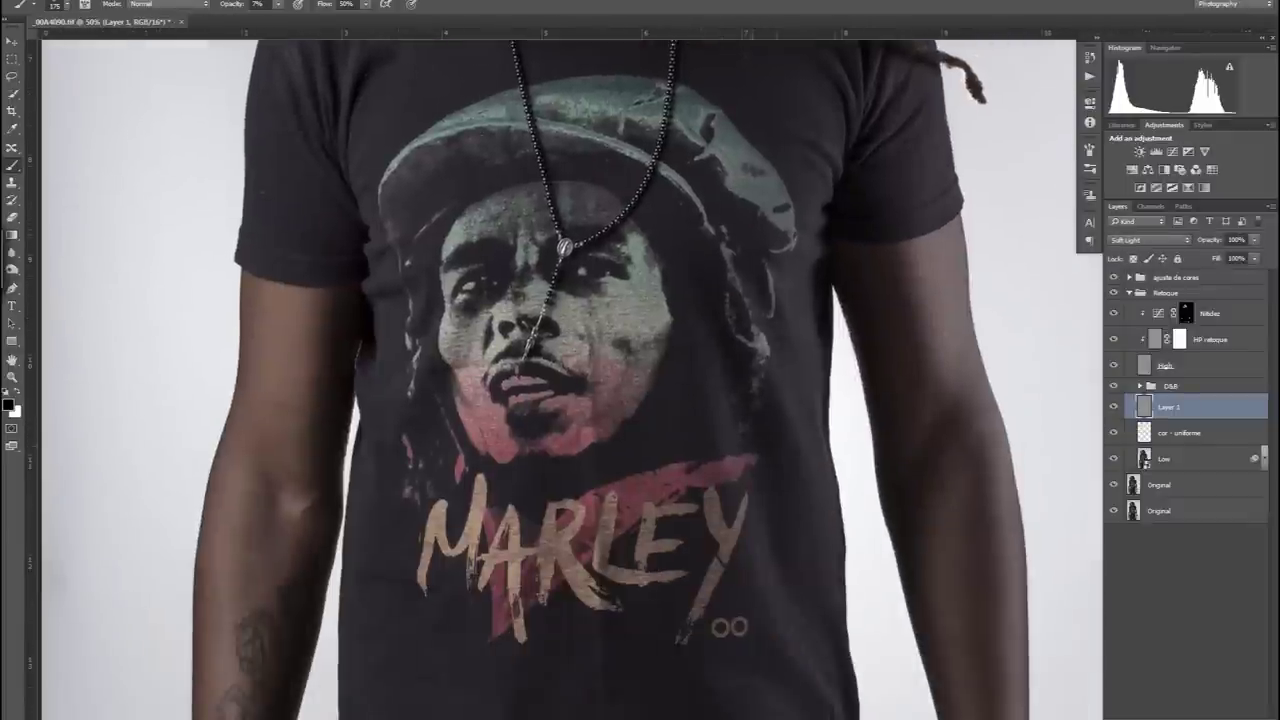
{"action": "scroll", "coordinate": [888, 200], "scroll_direction": "down", "scroll_amount": 6}
{"action": "scroll", "coordinate": [888, 200], "scroll_direction": "down", "scroll_amount": 14}
{"action": "scroll", "coordinate": [888, 200], "scroll_direction": "up", "scroll_amount": 5}
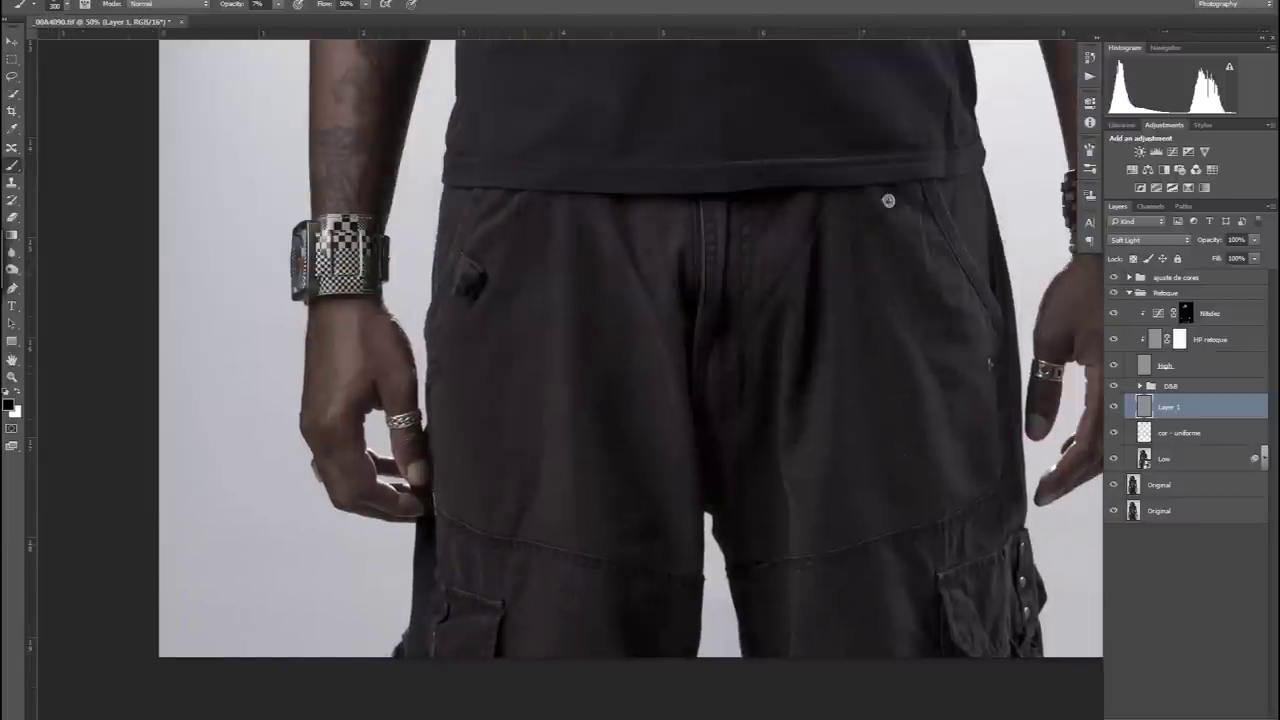
{"action": "scroll", "coordinate": [888, 200], "scroll_direction": "up", "scroll_amount": 8}
{"action": "scroll", "coordinate": [888, 200], "scroll_direction": "up", "scroll_amount": 10}
{"action": "scroll", "coordinate": [888, 200], "scroll_direction": "down", "scroll_amount": 4}
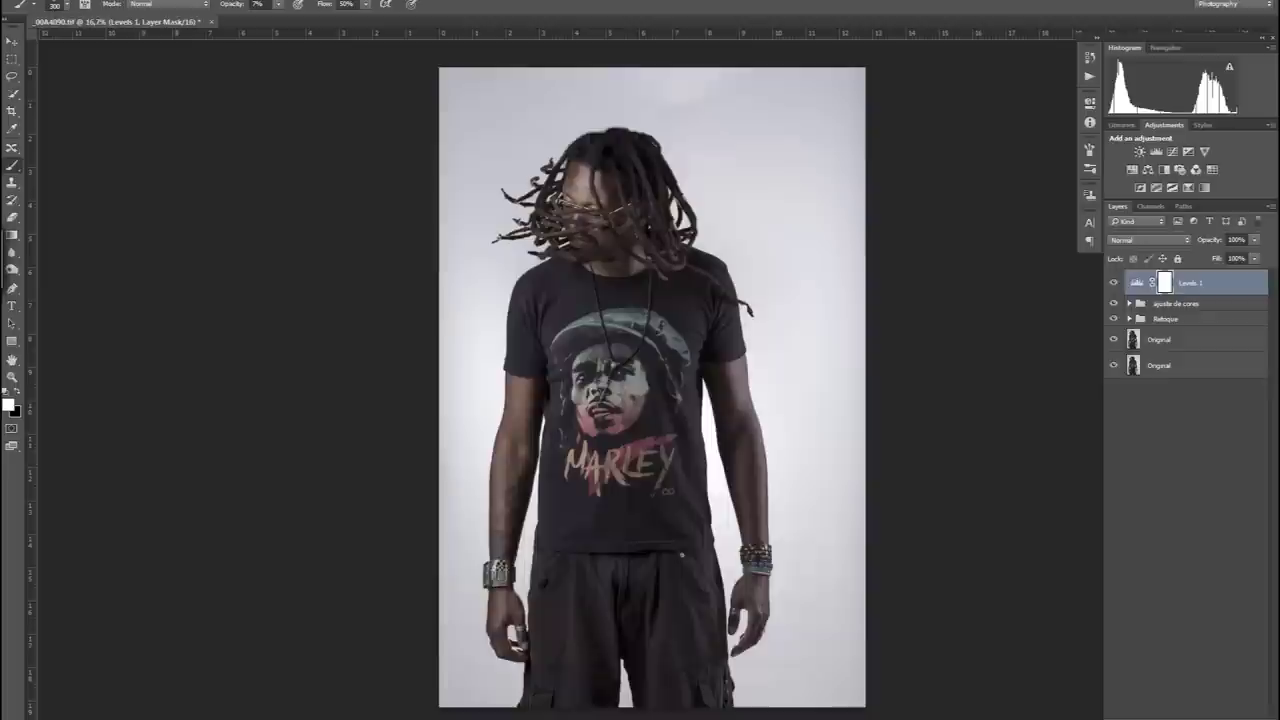
Place the dark signature logo into the photo and move it to the man's right.
{"action": "key", "text": "ctrl+s"}
{"action": "key", "text": "alt+shift+bracketleft"}
{"action": "key", "text": "alt+shift+bracketleft"}
{"action": "key", "text": "alt+shift+bracketleft"}
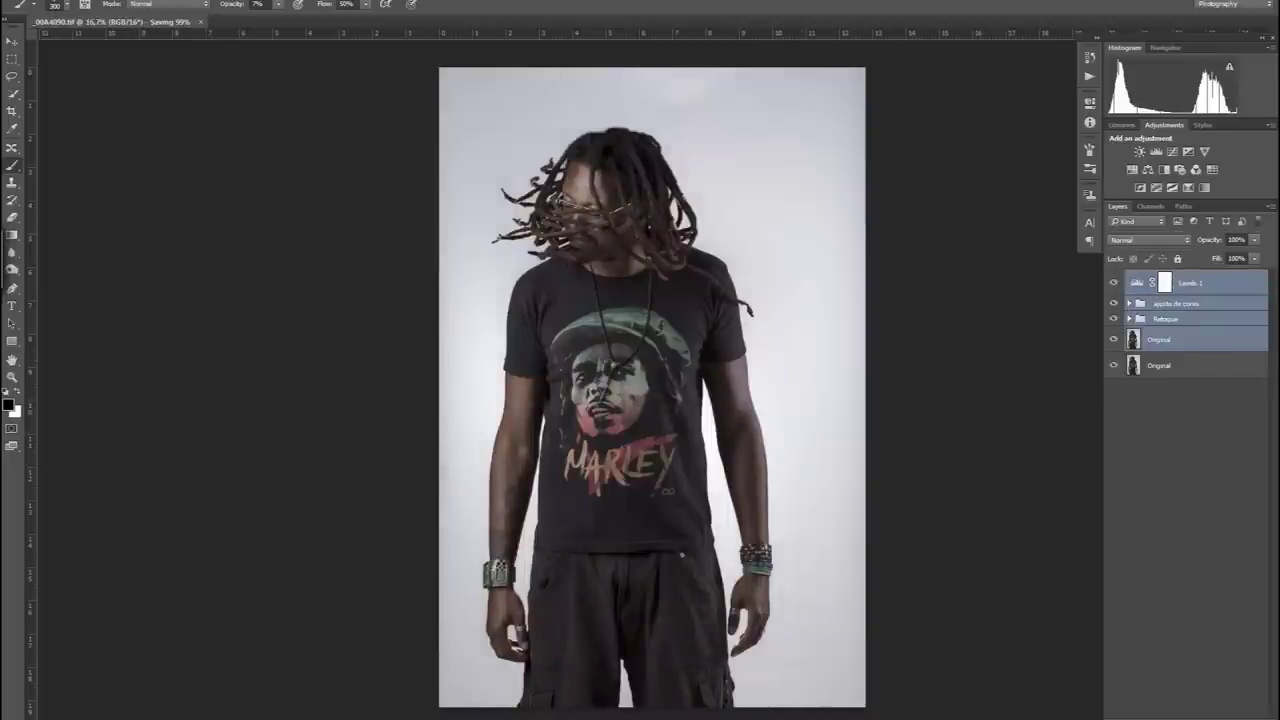
{"action": "left_click_drag", "start_coordinate": [834, 448], "coordinate": [488, 256]}
{"action": "key", "text": "Return"}
{"action": "key", "text": "alt+bracketleft"}
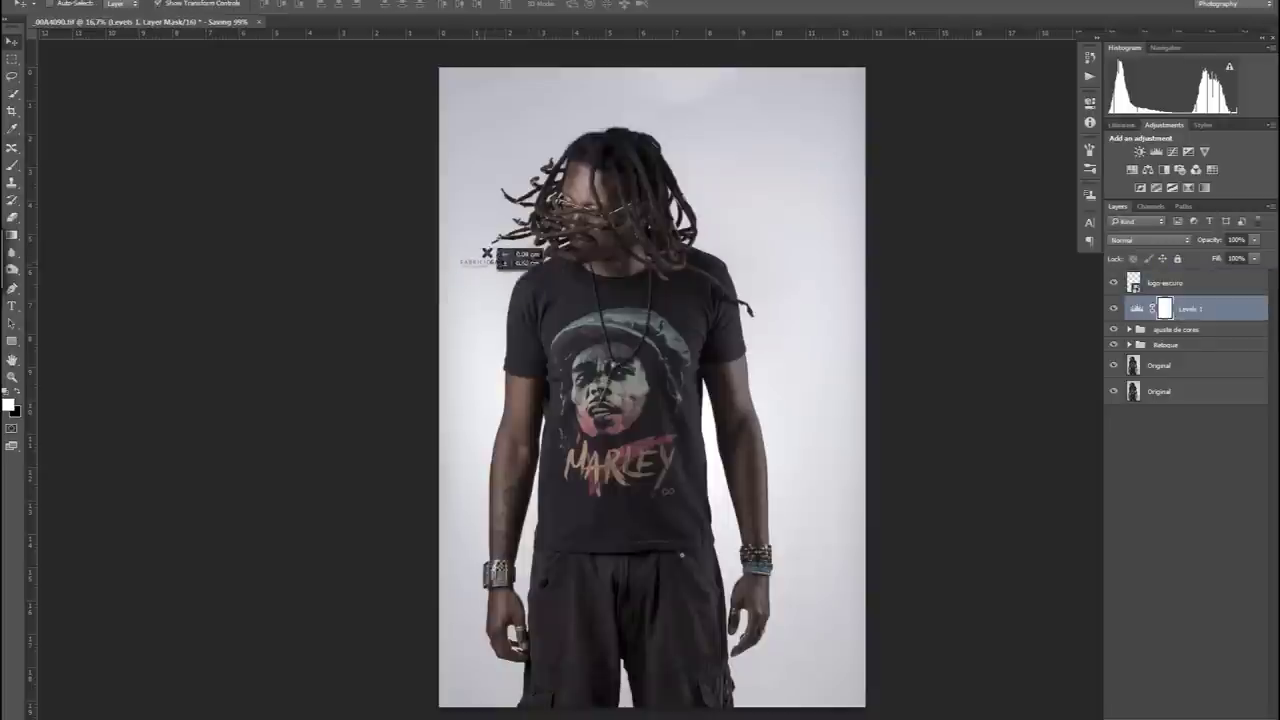
{"action": "key", "text": "alt+bracketright"}
{"action": "left_click_drag", "start_coordinate": [487, 256], "coordinate": [813, 506]}
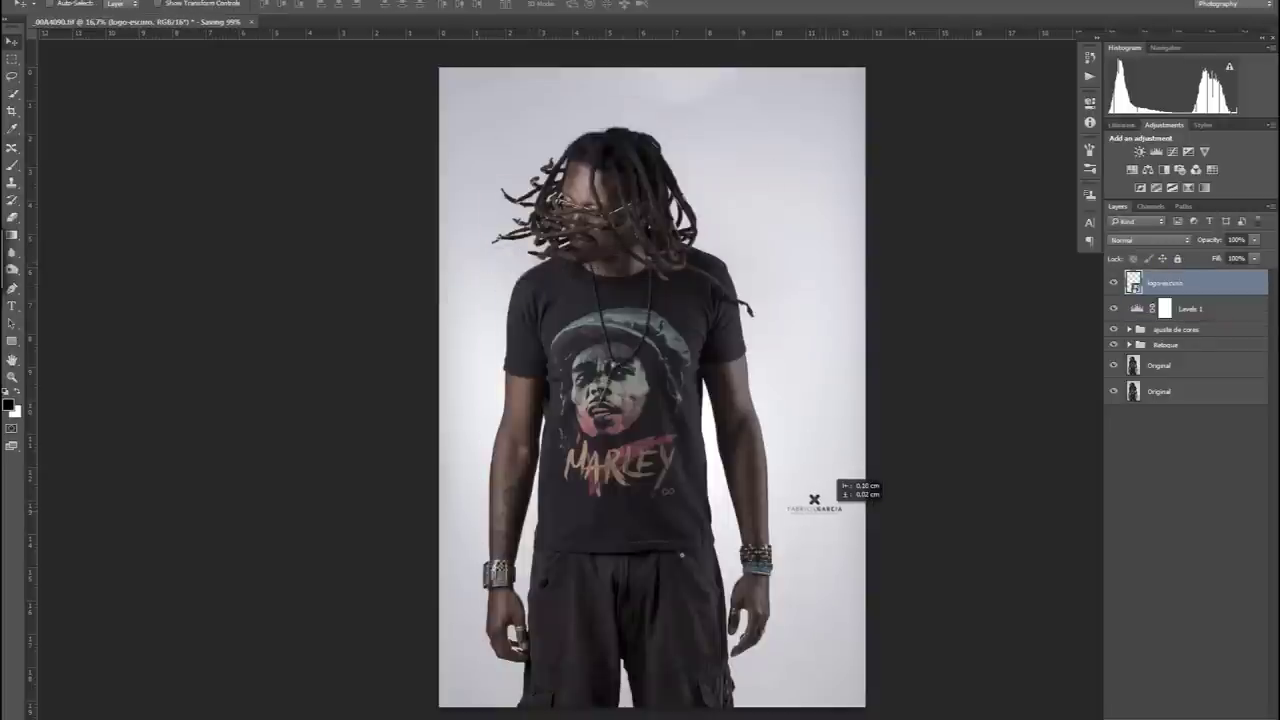
Add a Vibrance adjustment above Levels and stamp visible layers into a merged Layer 2 at 26% opacity.
{"action": "key", "text": "alt+bracketleft"}
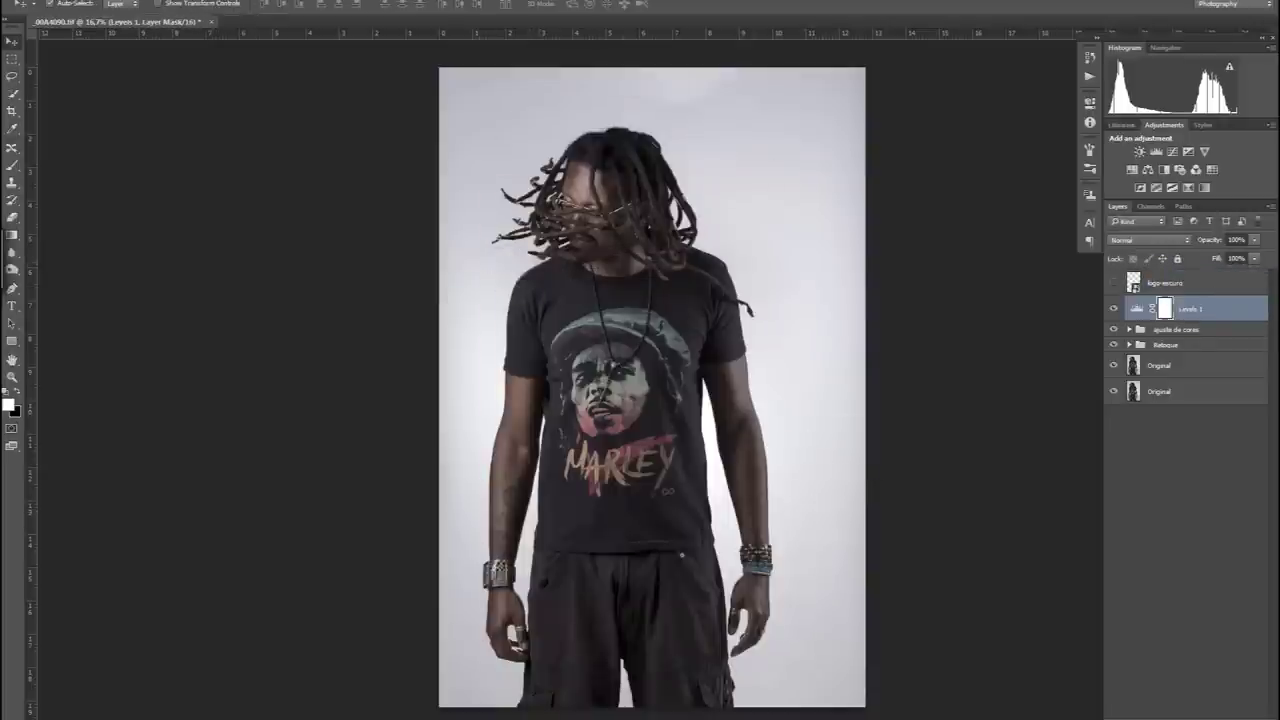
{"action": "left_click", "coordinate": [300, 234]}
{"action": "key", "text": "alt+bracketleft"}
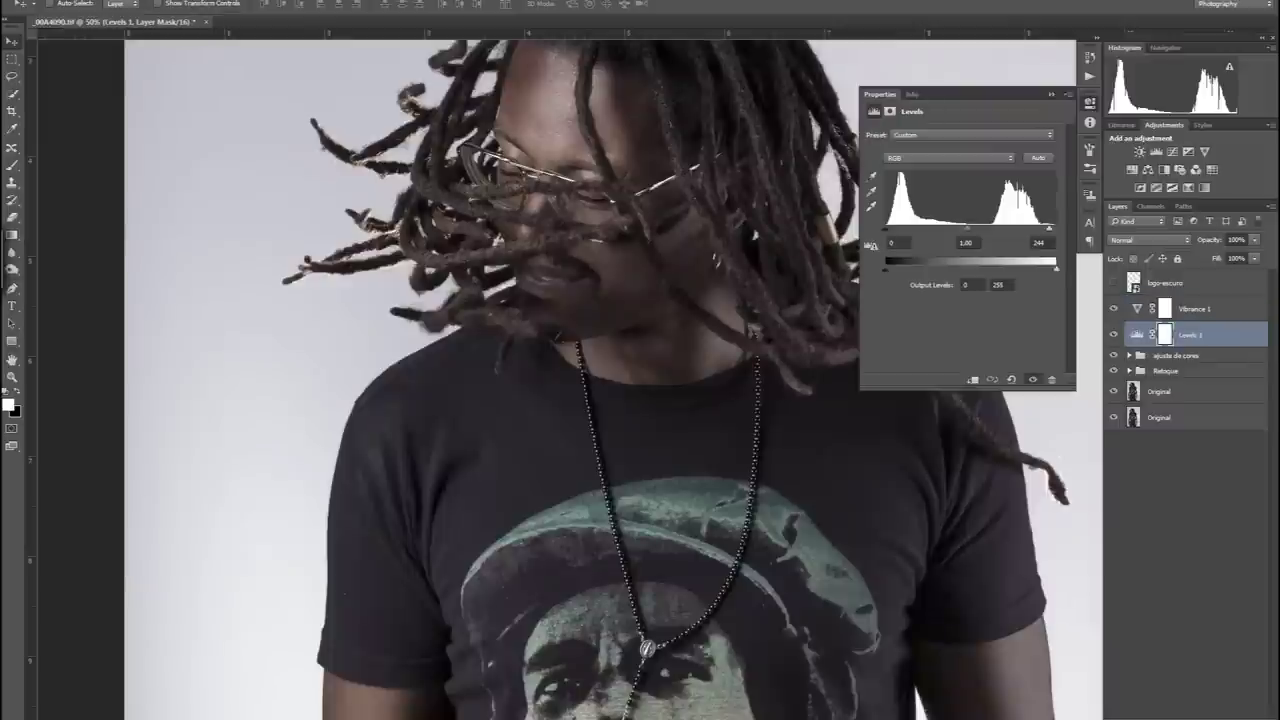
{"action": "key", "text": "ctrl+alt+shift+e"}
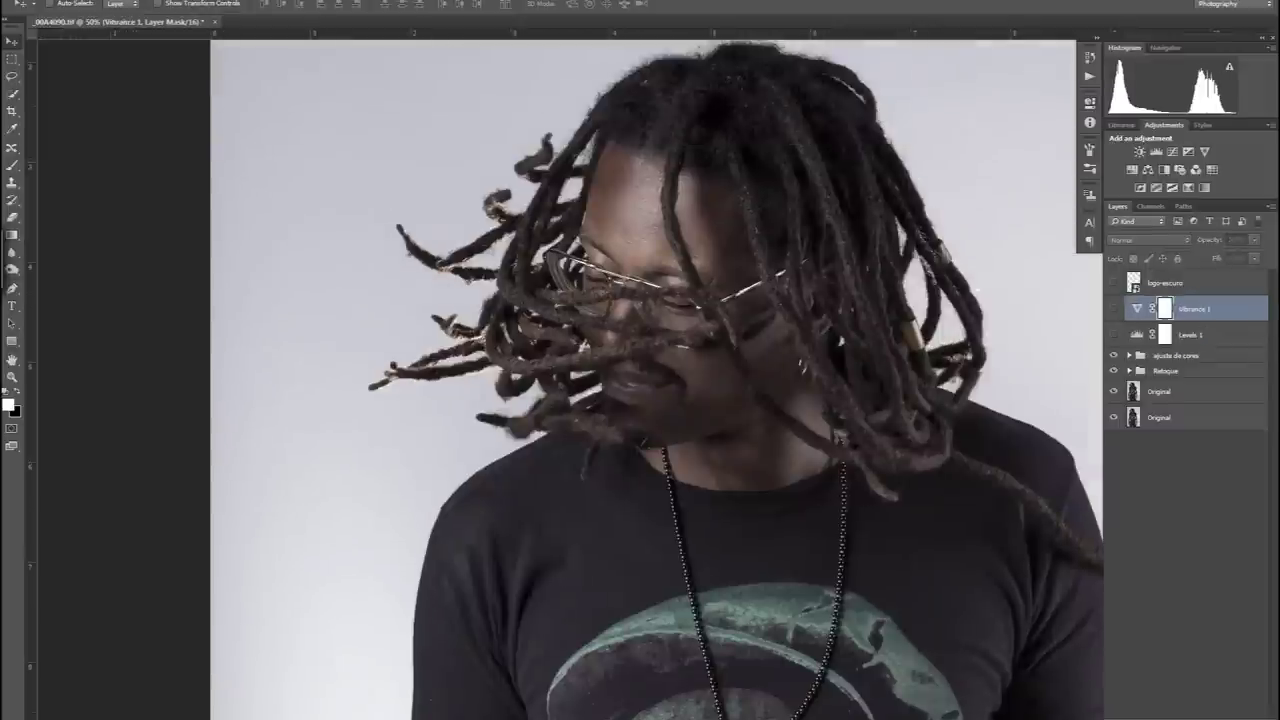
{"action": "key", "text": "alt+t"}
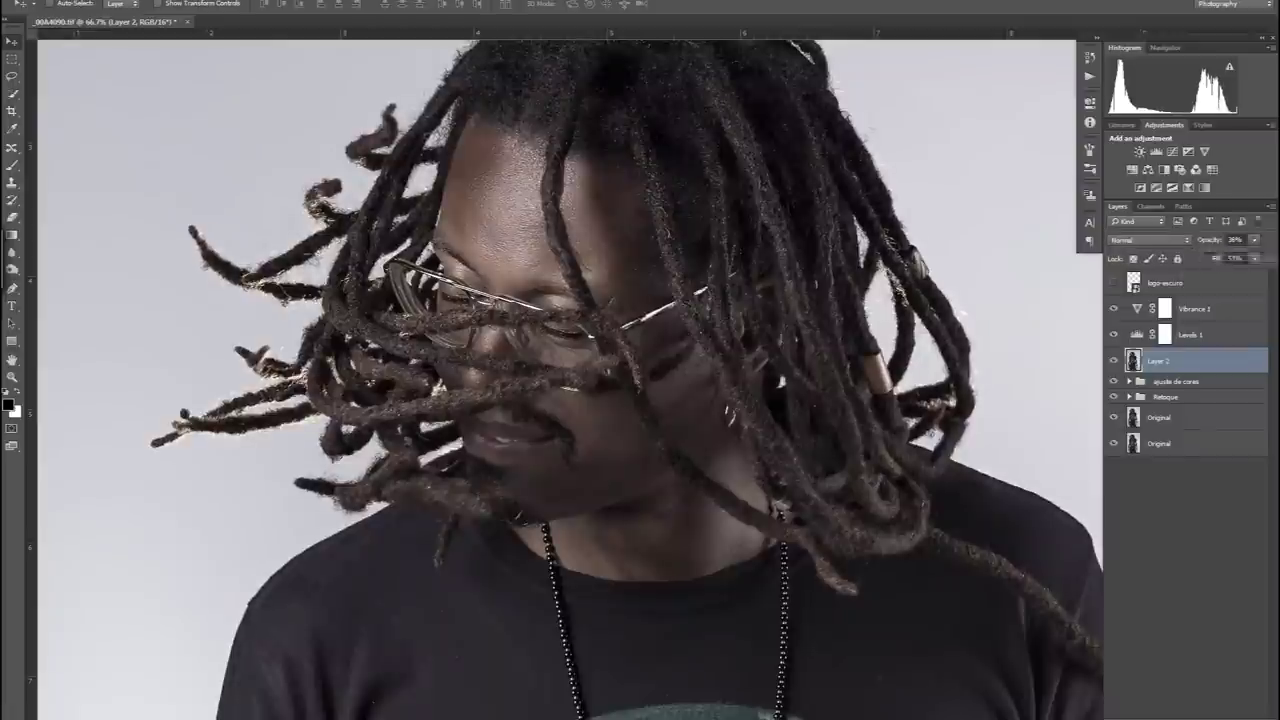
Show the signature logo, then compare the original photo alone against the full composite.
{"action": "key", "text": "ctrl+0"}
{"action": "key", "text": "ctrl+s"}
{"action": "left_click", "coordinate": [1113, 283]}
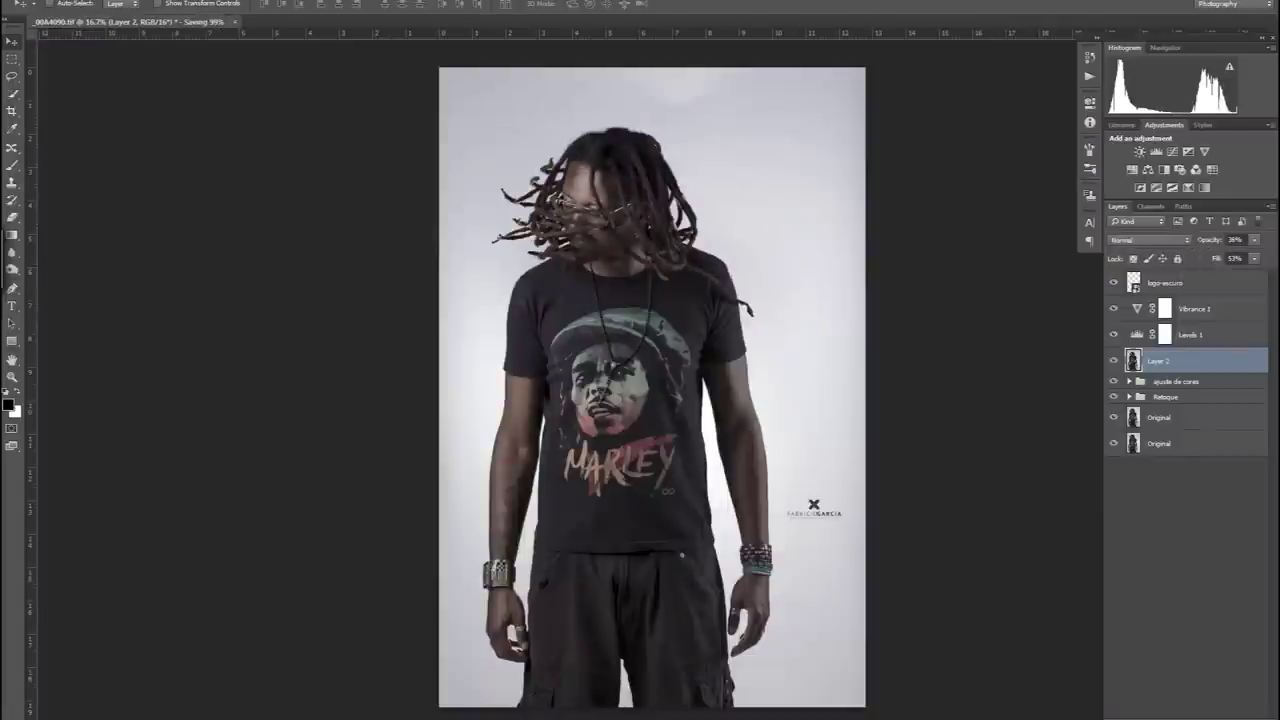
{"action": "left_click", "coordinate": [1113, 443], "text": "alt"}
{"action": "left_click", "coordinate": [1113, 443], "text": "alt"}
{"action": "scroll", "coordinate": [590, 380], "scroll_direction": "up", "scroll_amount": 5}
{"action": "scroll", "coordinate": [590, 380], "scroll_direction": "up", "scroll_amount": 5}
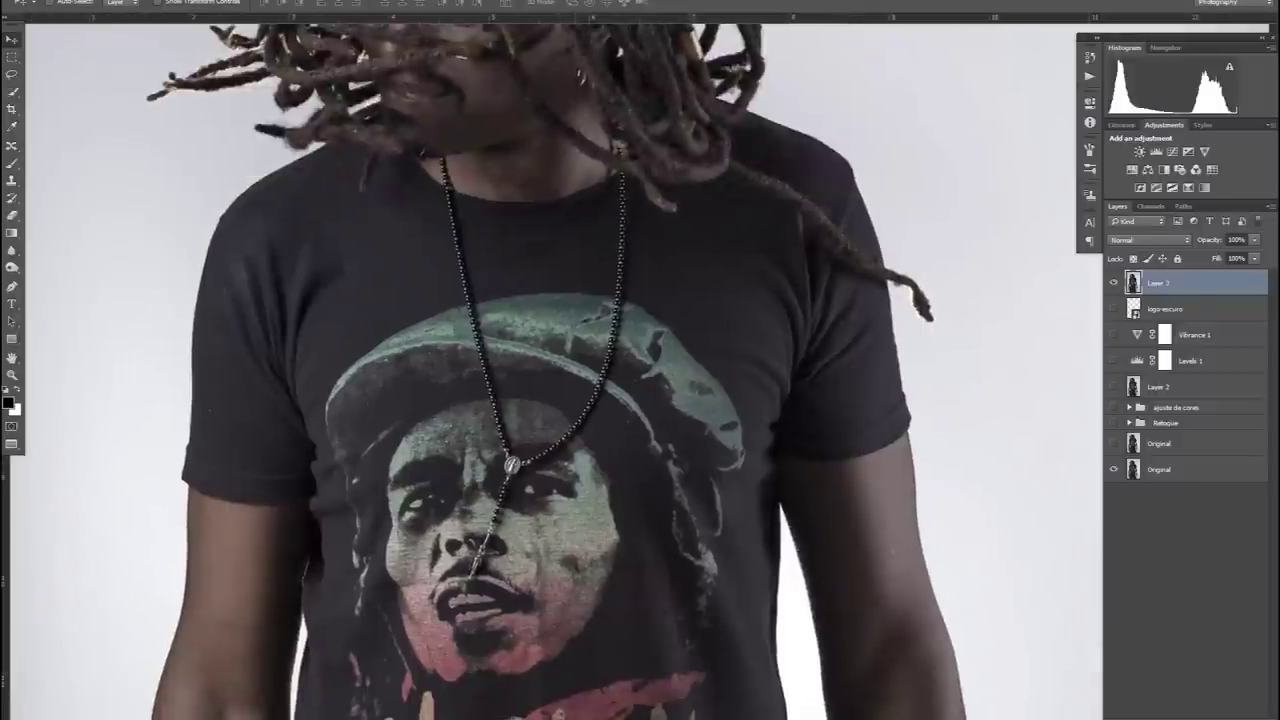
{"action": "scroll", "coordinate": [550, 370], "scroll_direction": "down", "scroll_amount": 3}
{"action": "scroll", "coordinate": [550, 370], "scroll_direction": "down", "scroll_amount": 5}
{"action": "scroll", "coordinate": [550, 370], "scroll_direction": "up", "scroll_amount": 5}
{"action": "scroll", "coordinate": [550, 370], "scroll_direction": "up", "scroll_amount": 5}
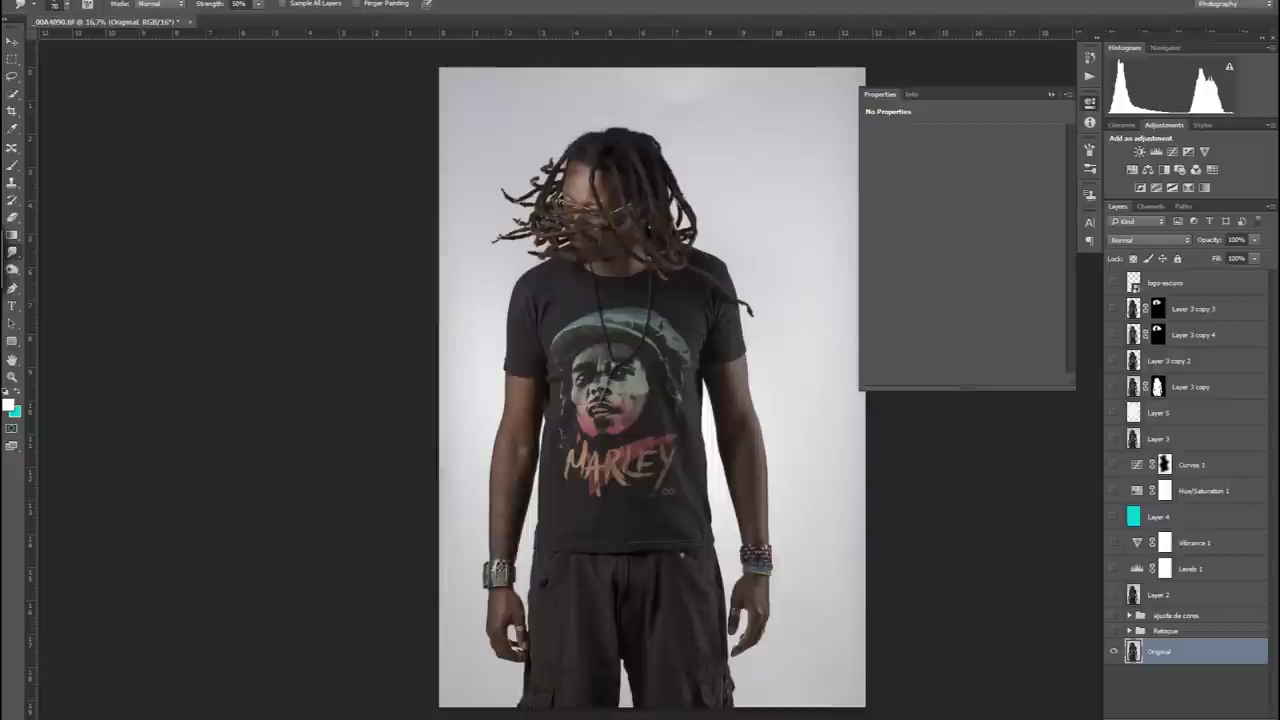
Show Layer 4, Hue/Saturation, Curves and Layer 3 copy, and hide Layer 3 to reveal the dark vignette.
{"action": "left_click_drag", "start_coordinate": [1114, 631], "coordinate": [1114, 516]}
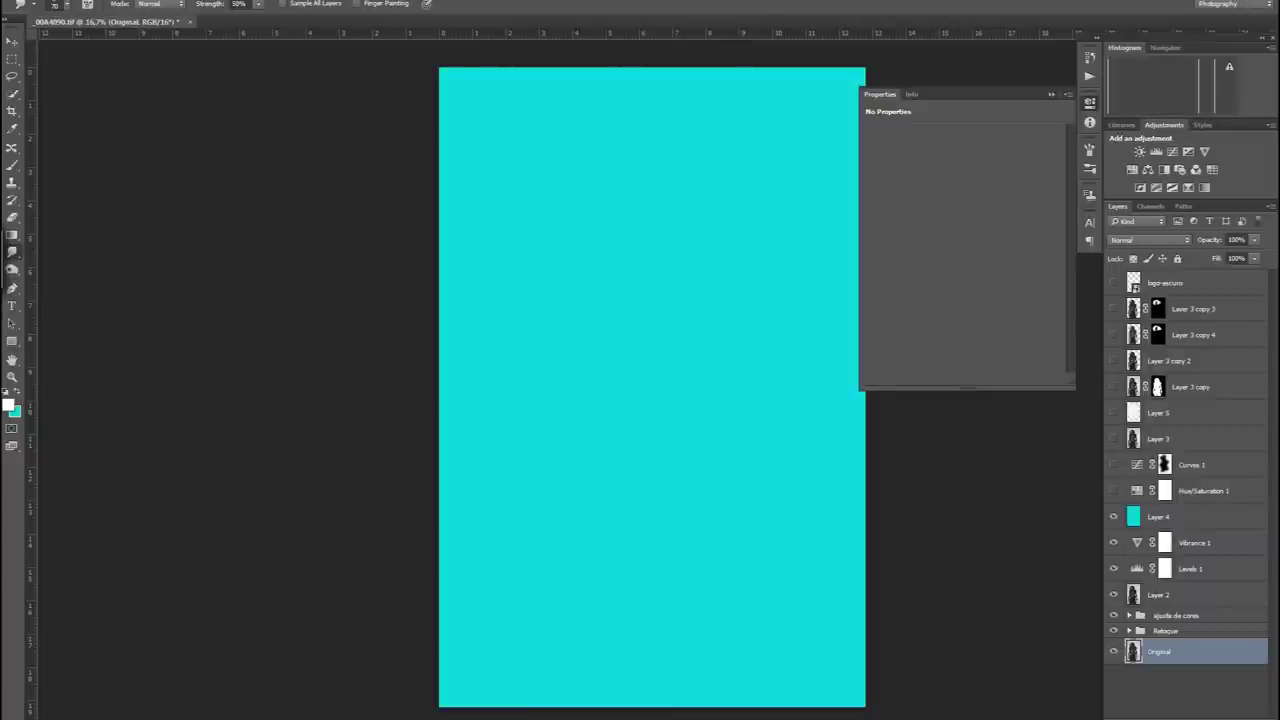
{"action": "left_click_drag", "start_coordinate": [1114, 516], "coordinate": [1114, 412]}
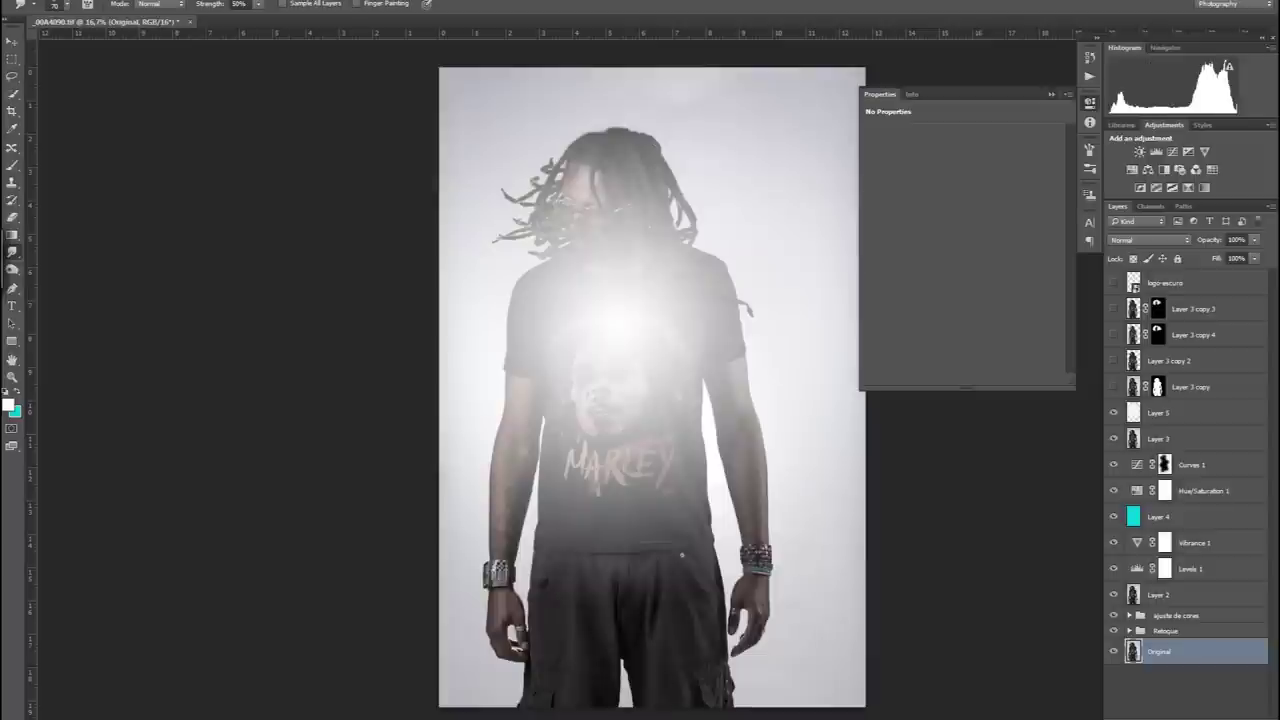
{"action": "left_click", "coordinate": [1114, 386]}
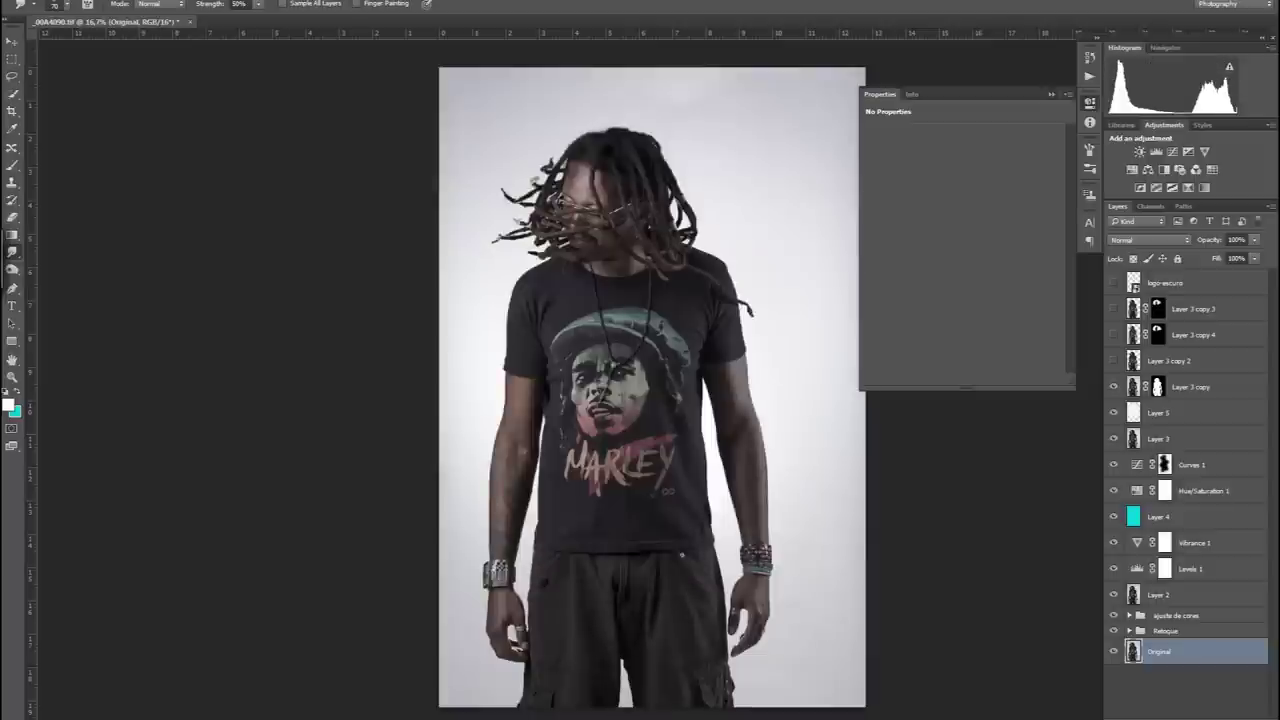
{"action": "left_click", "coordinate": [1114, 438]}
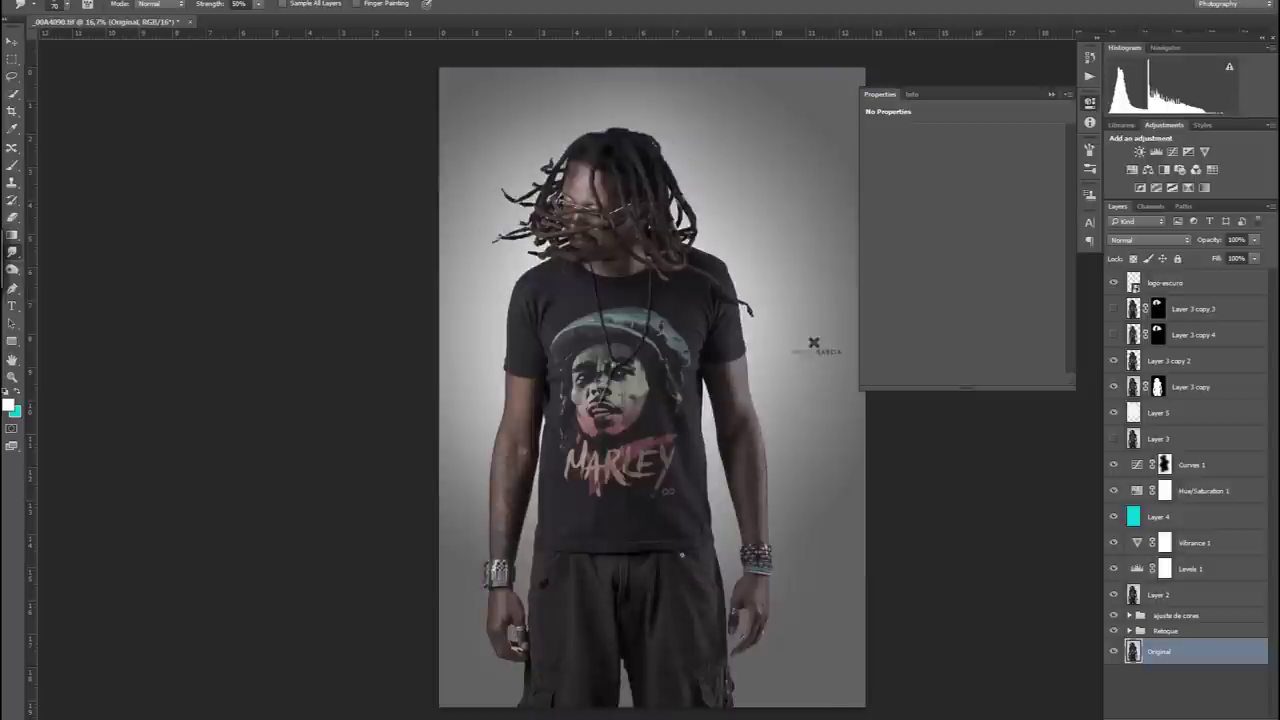
{"action": "left_click", "coordinate": [1114, 490]}
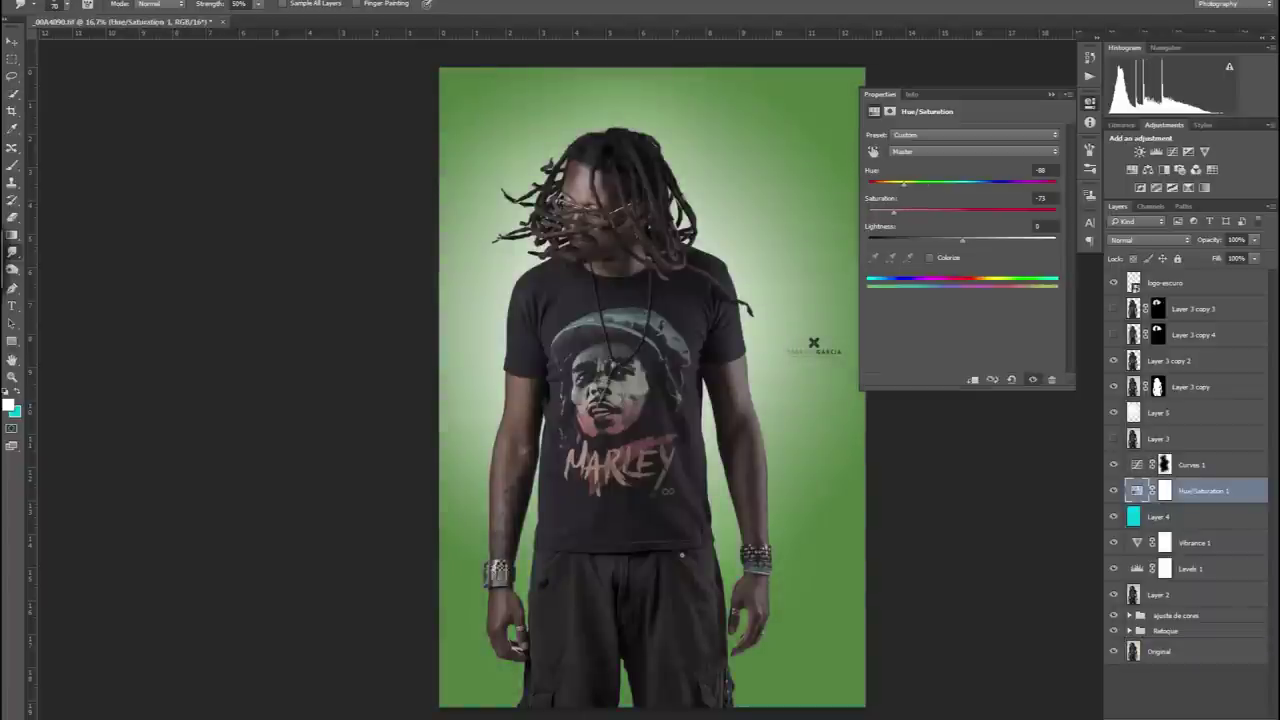
Try green, blue-grey, tan and yellow-green background tints, ending at Hue -142 and Saturation -100.
{"action": "left_click_drag", "start_coordinate": [950, 183], "coordinate": [954, 183]}
{"action": "left_click_drag", "start_coordinate": [893, 212], "coordinate": [884, 212]}
{"action": "mouse_move", "coordinate": [954, 183]}
{"action": "left_mouse_down"}
{"action": "mouse_move", "coordinate": [1022, 183]}
{"action": "mouse_move", "coordinate": [905, 183]}
{"action": "left_mouse_up"}
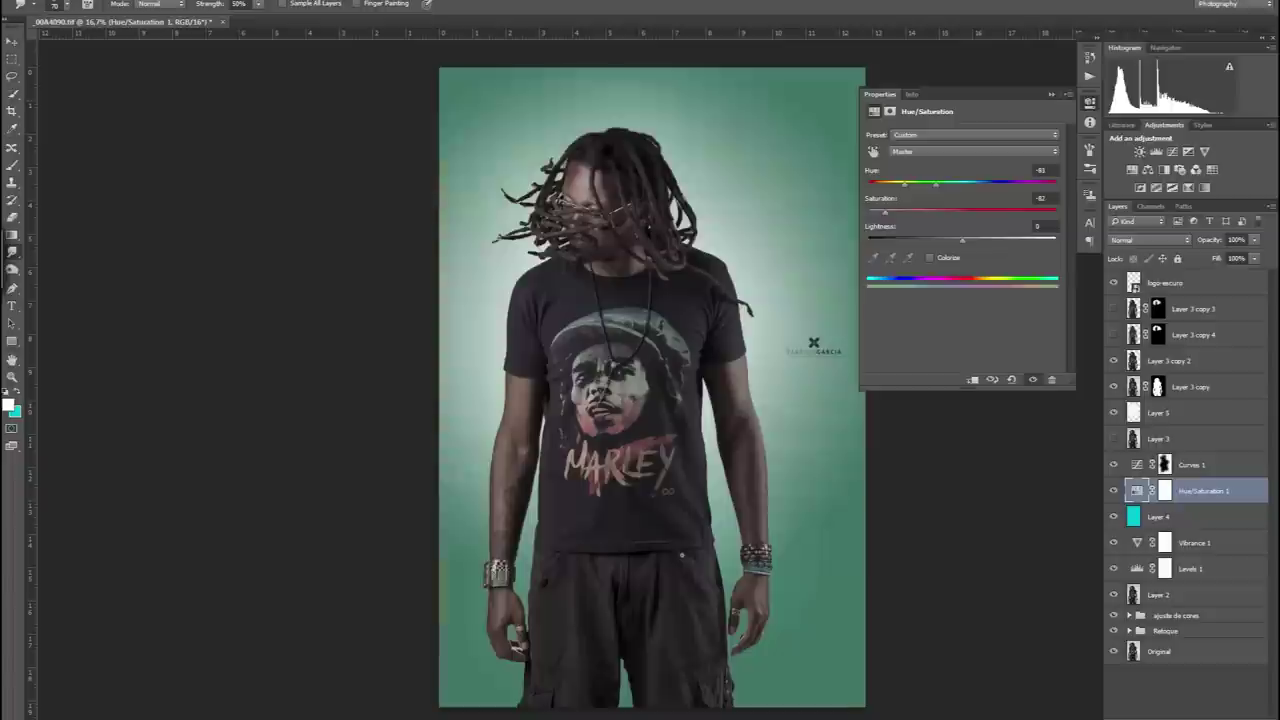
{"action": "mouse_move", "coordinate": [878, 183]}
{"action": "left_mouse_down"}
{"action": "mouse_move", "coordinate": [908, 212]}
{"action": "mouse_move", "coordinate": [868, 212]}
{"action": "left_mouse_up"}
{"action": "left_click", "coordinate": [1113, 651], "text": "alt"}
{"action": "left_click", "coordinate": [1113, 651], "text": "alt"}
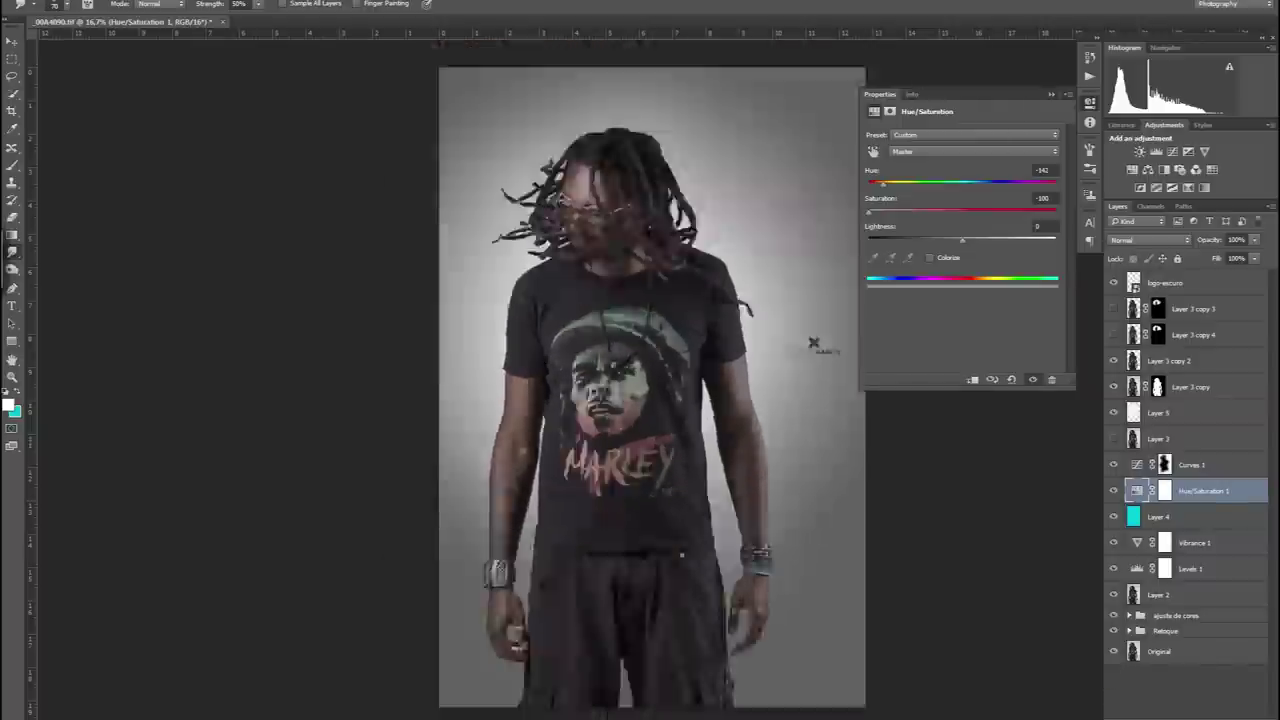
{"action": "key", "text": "ctrl+plus"}
{"action": "key", "text": "ctrl+plus"}
{"action": "key", "text": "ctrl+plus"}
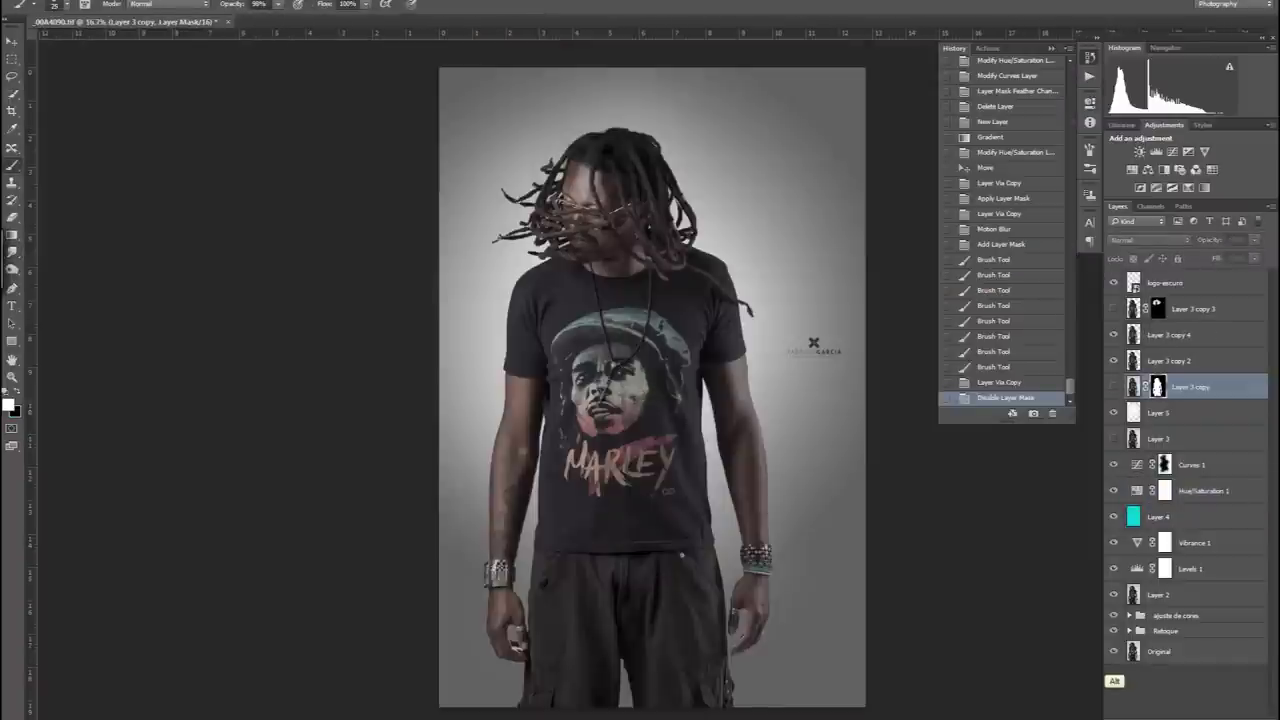
{"action": "left_click", "coordinate": [1113, 651], "text": "alt"}
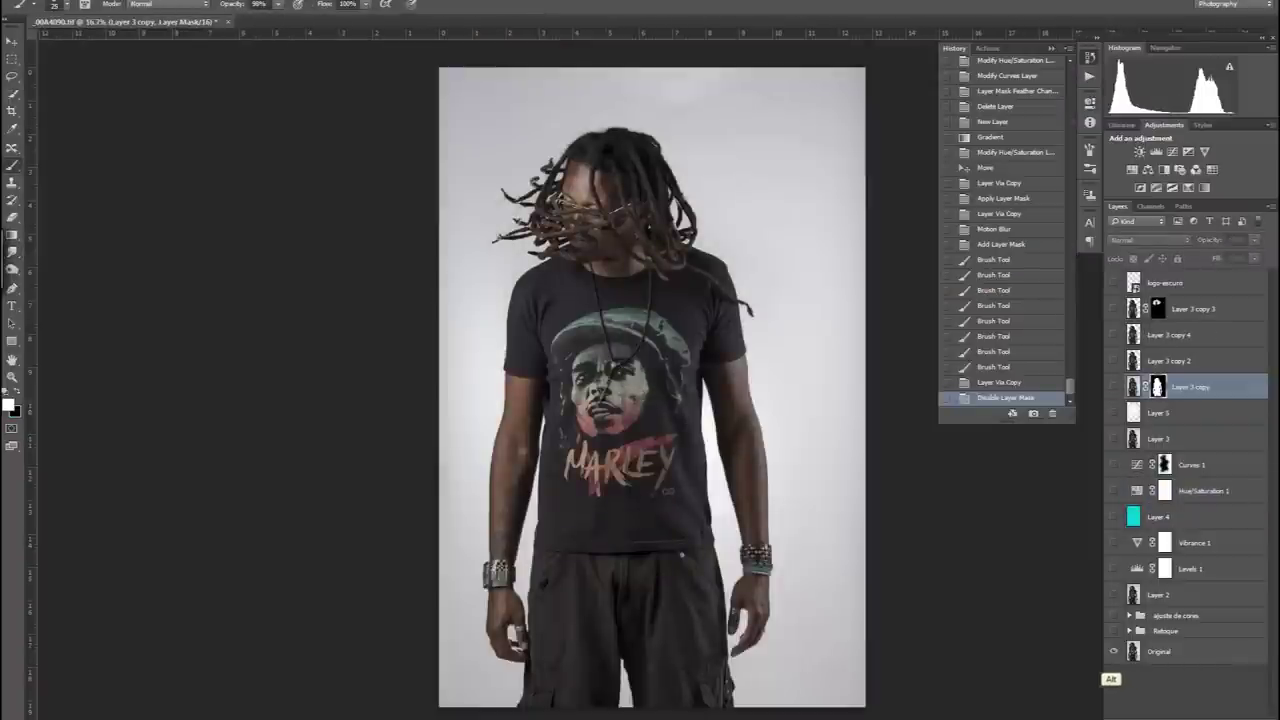
{"action": "left_click", "coordinate": [1113, 651], "text": "alt"}
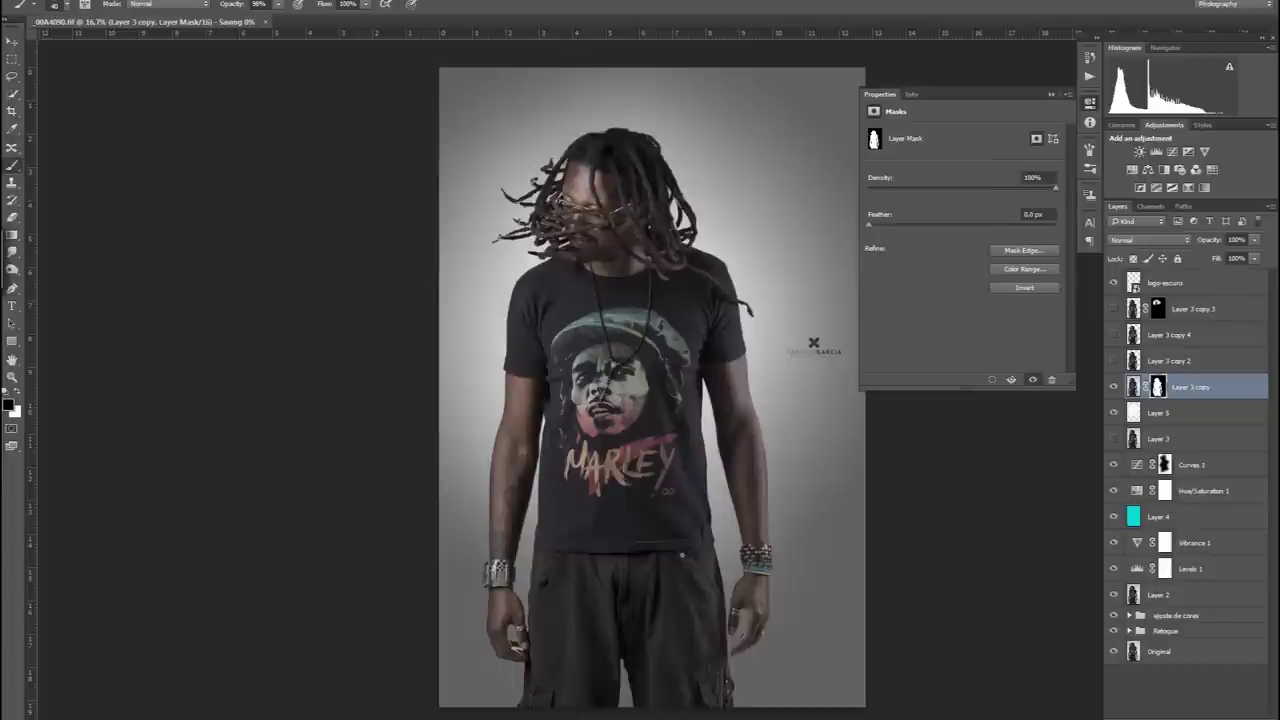